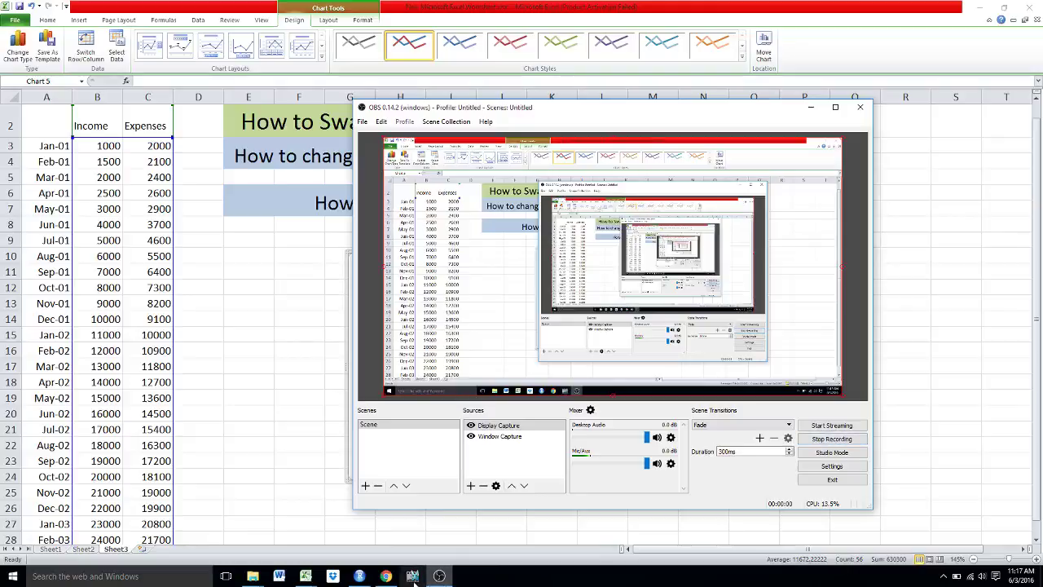
Select the existing Income and Expenses line chart and delete it from the worksheet
left_click(439, 577)
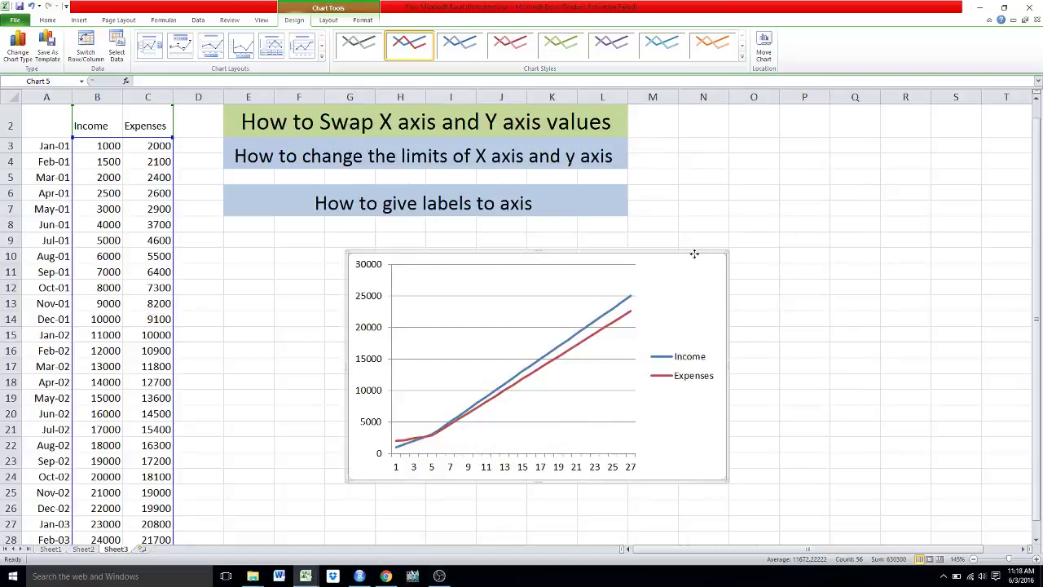
key("Delete")
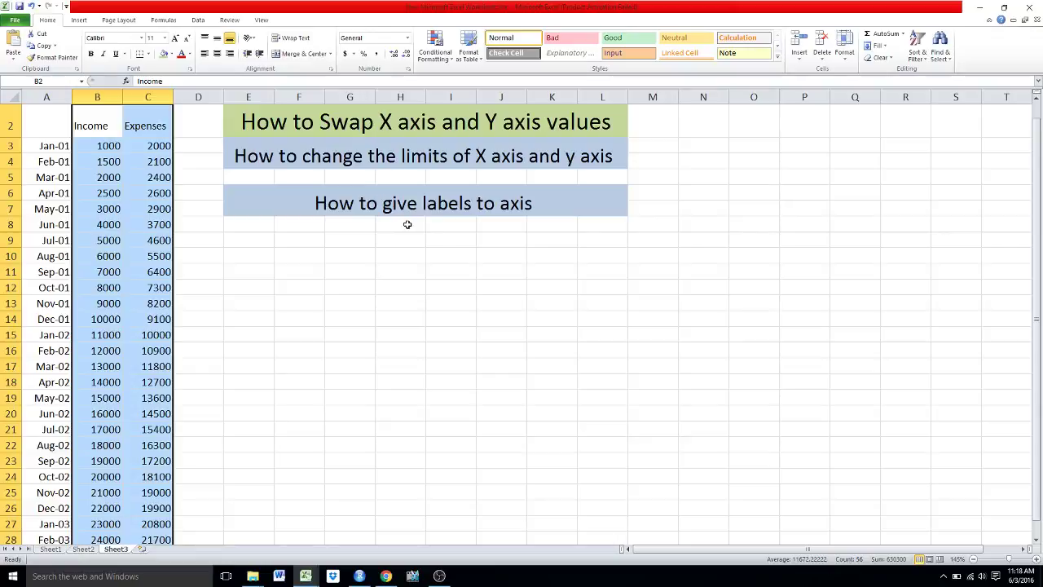
Select the Income and Expenses data B2:C29, headers included, and zoom in on the sheet
left_click(351, 270)
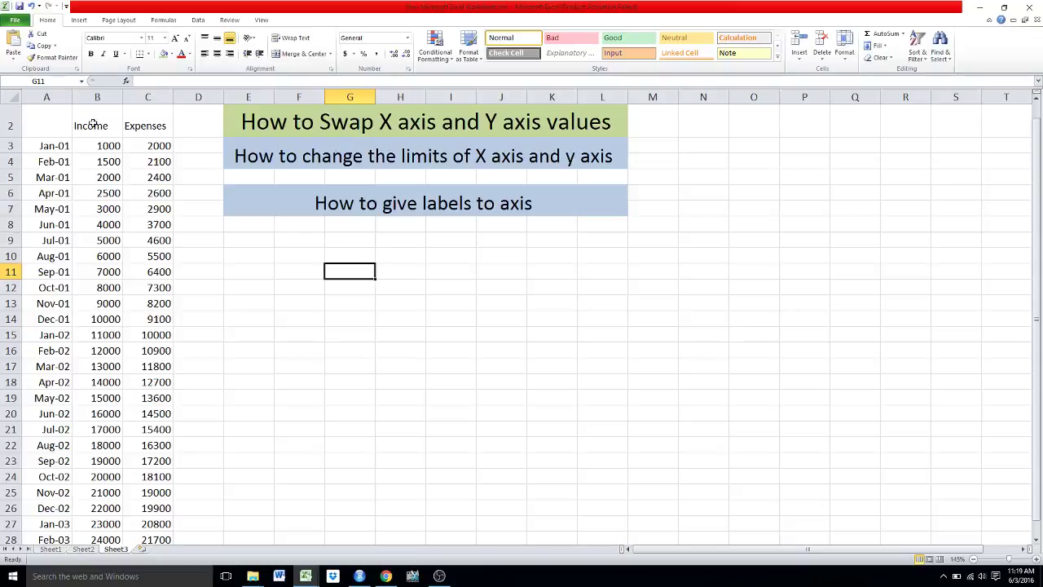
left_click(98, 124)
key("shift+Right")
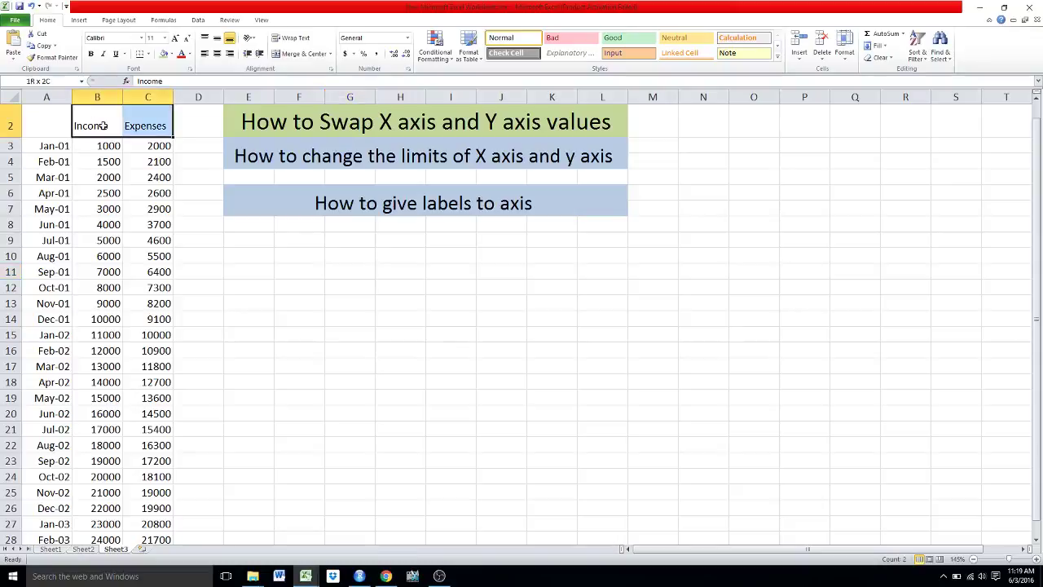
key("ctrl+shift+Down")
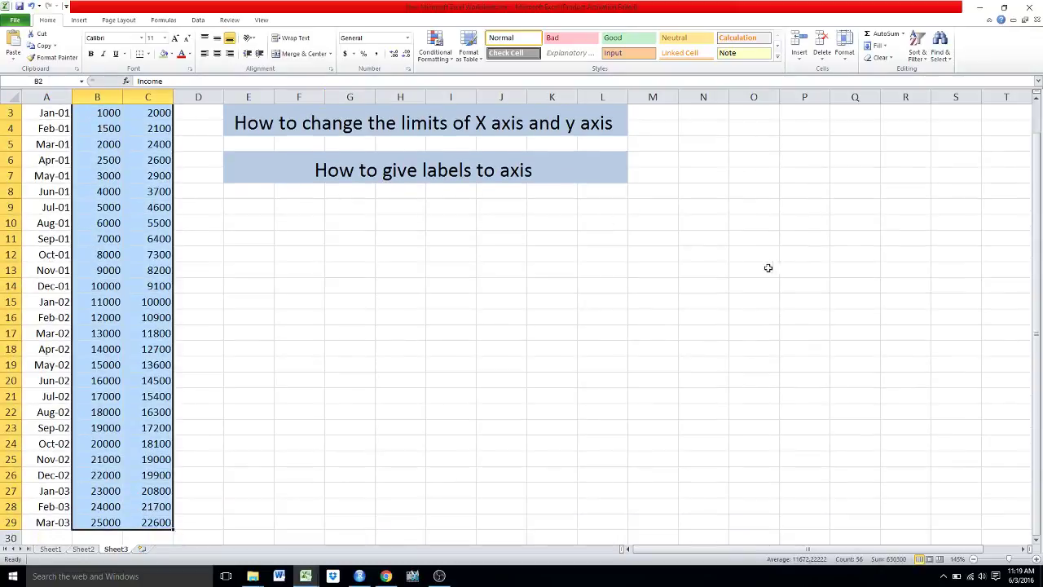
scroll(768, 267, "up", 1)
scroll(722, 265, "up", 2)
scroll(722, 265, "up", 1)
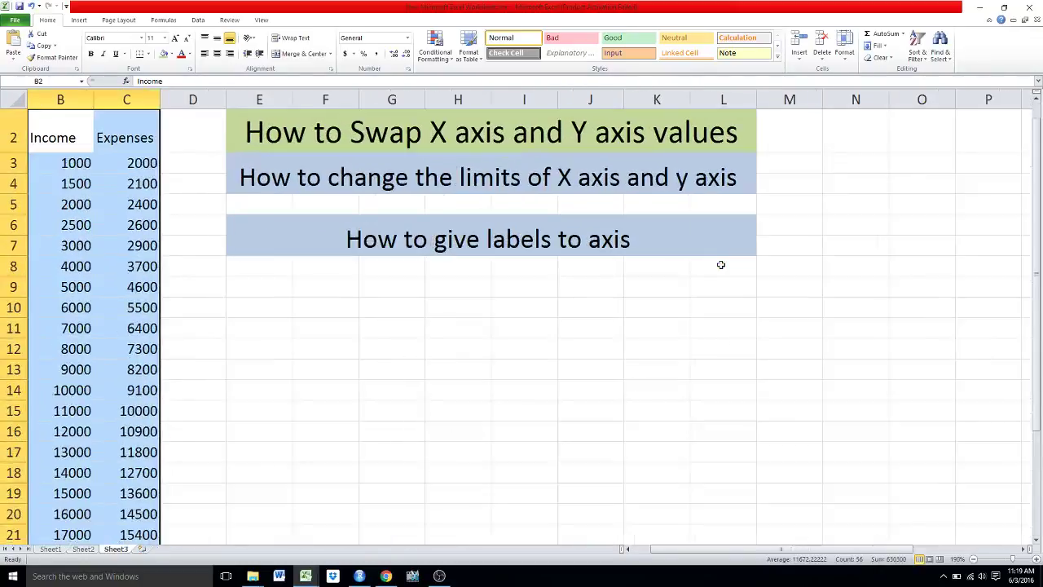
left_click_drag(815, 551, 781, 552)
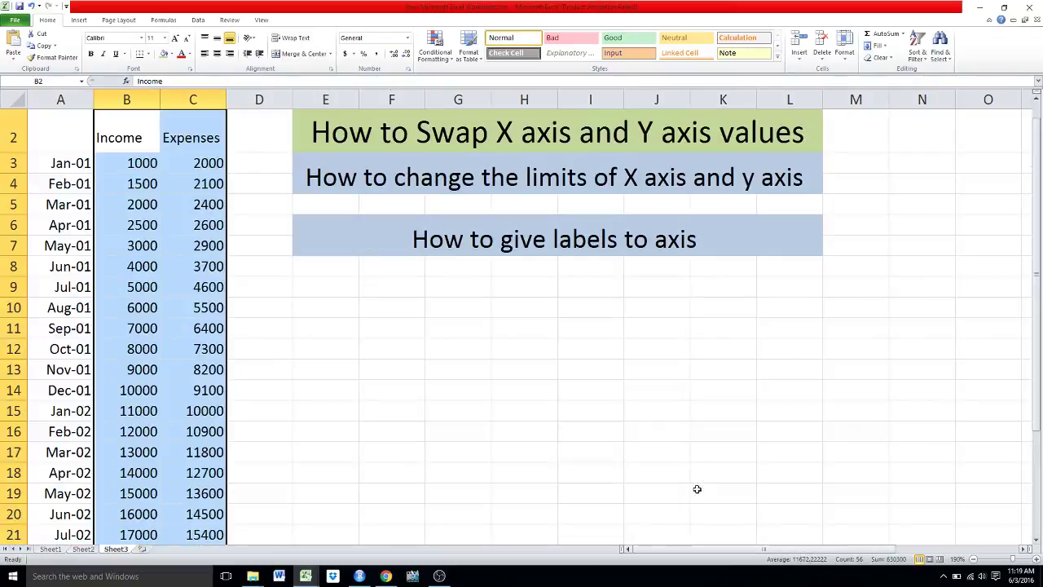
Insert a basic 2-D line chart of the selected Income and Expenses data
left_click(79, 22)
left_click(230, 53)
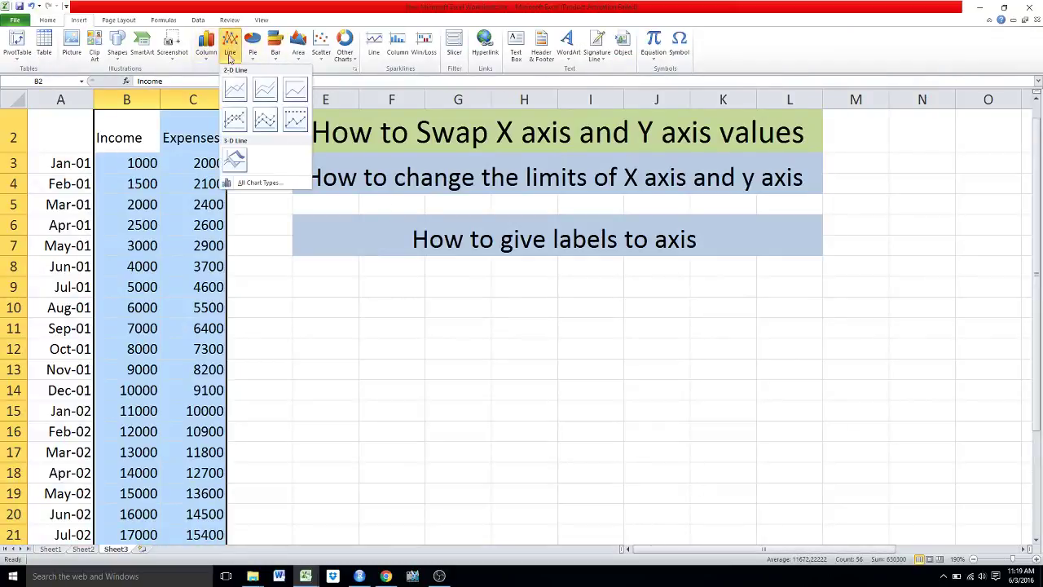
left_click(235, 89)
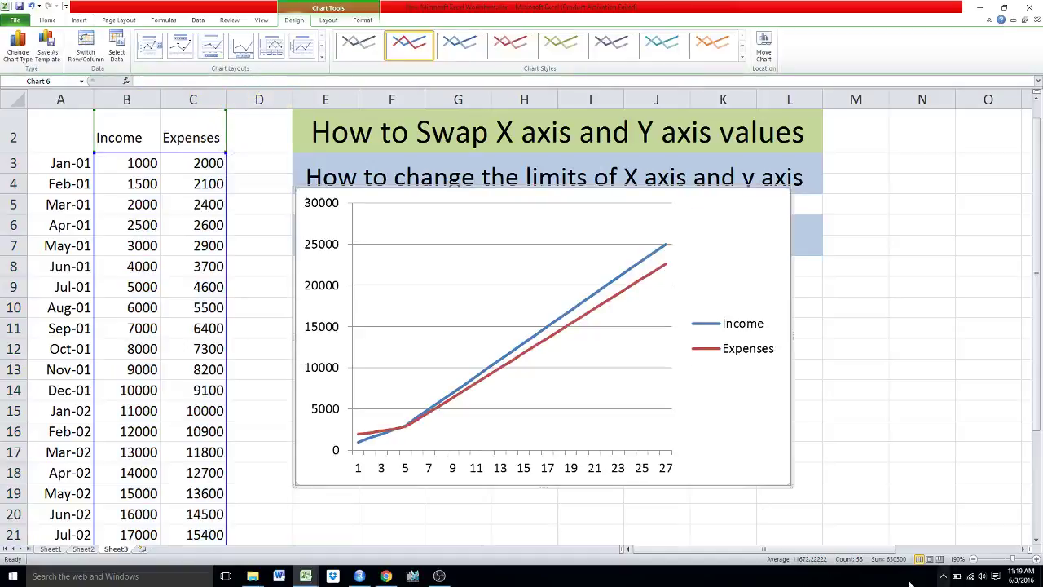
Move the chart legend to the bottom and delete the horizontal gridlines
left_click(729, 351)
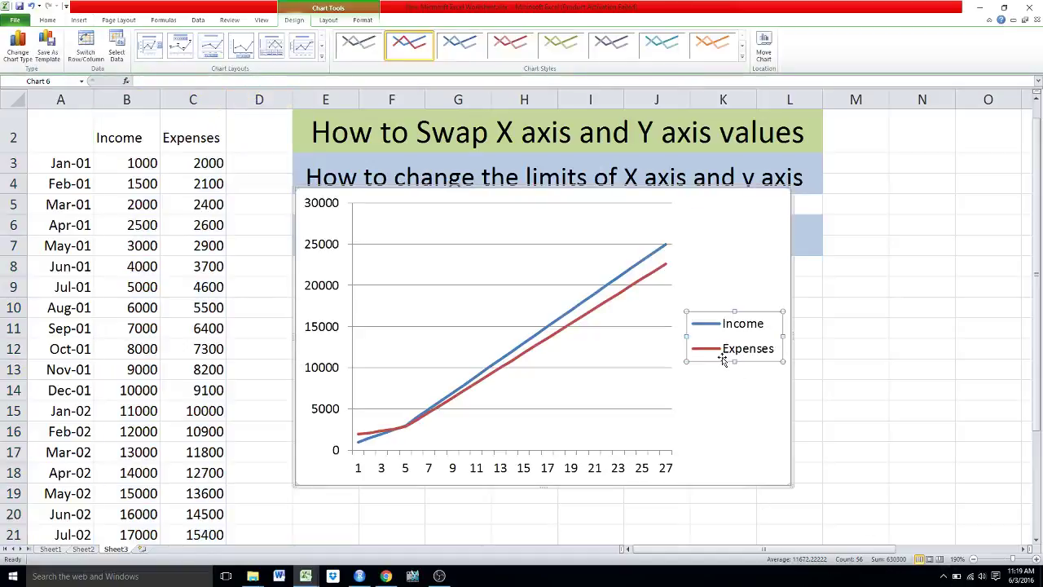
double_click(722, 360)
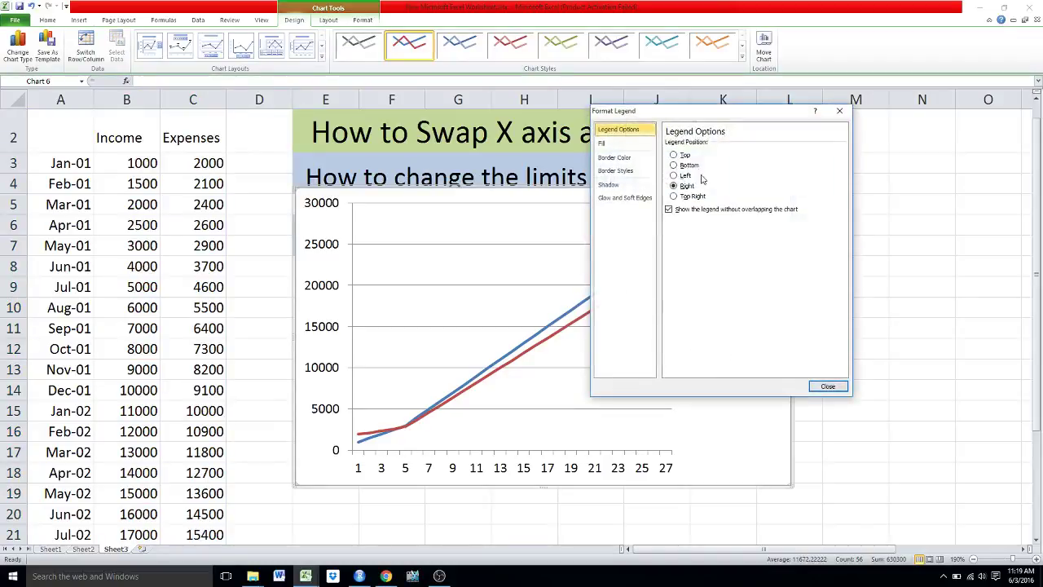
left_click(675, 165)
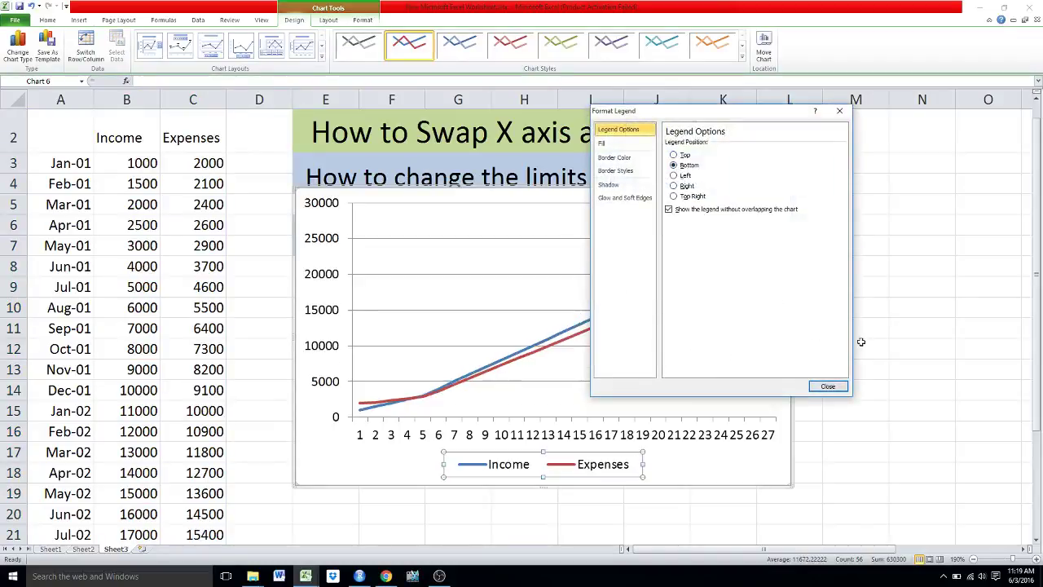
left_click(828, 386)
left_click(766, 364)
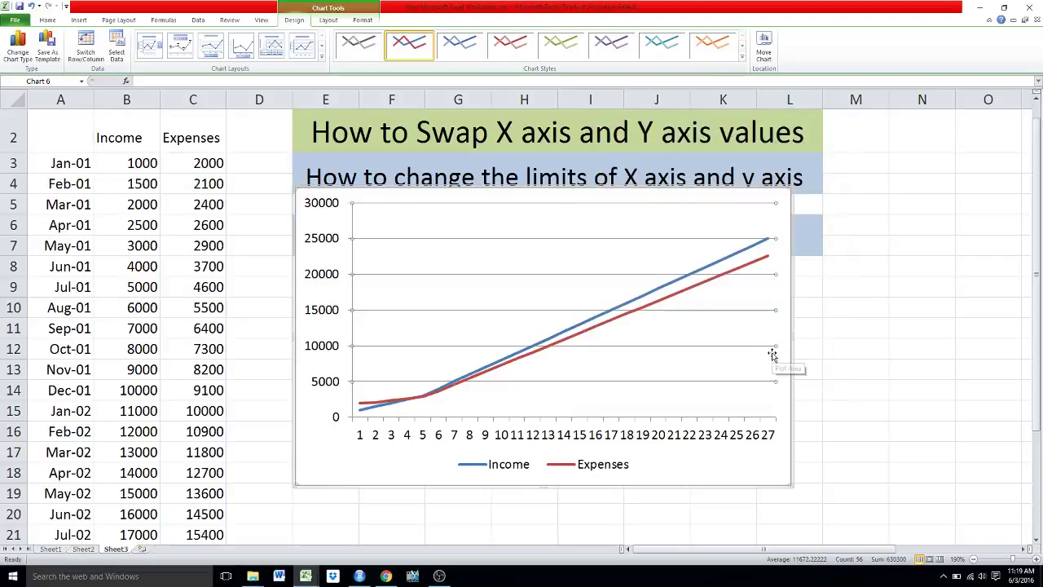
key("Delete")
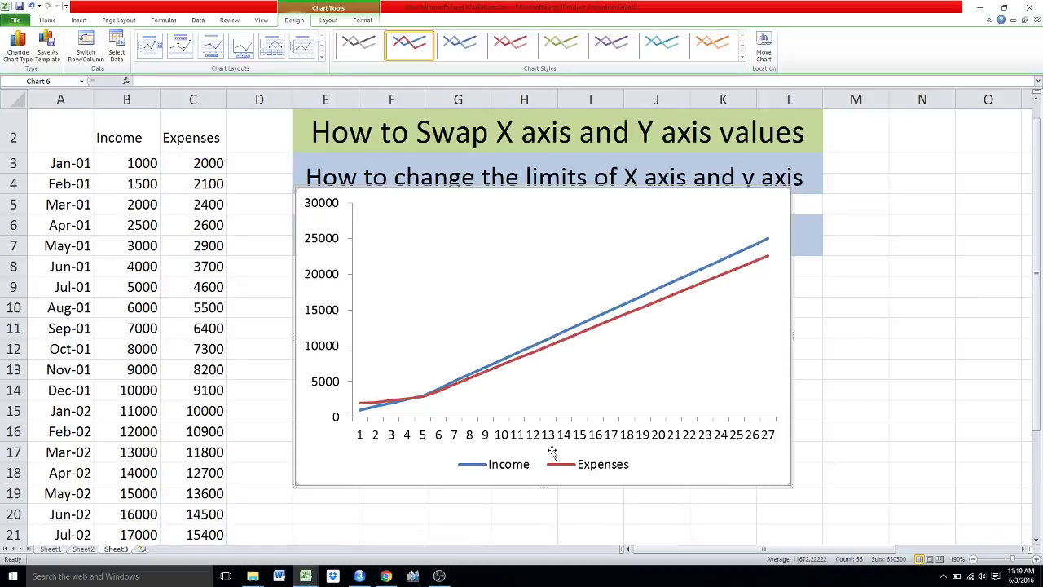
Open Select Data for the chart and switch rows and columns into 27 series
right_click(511, 259)
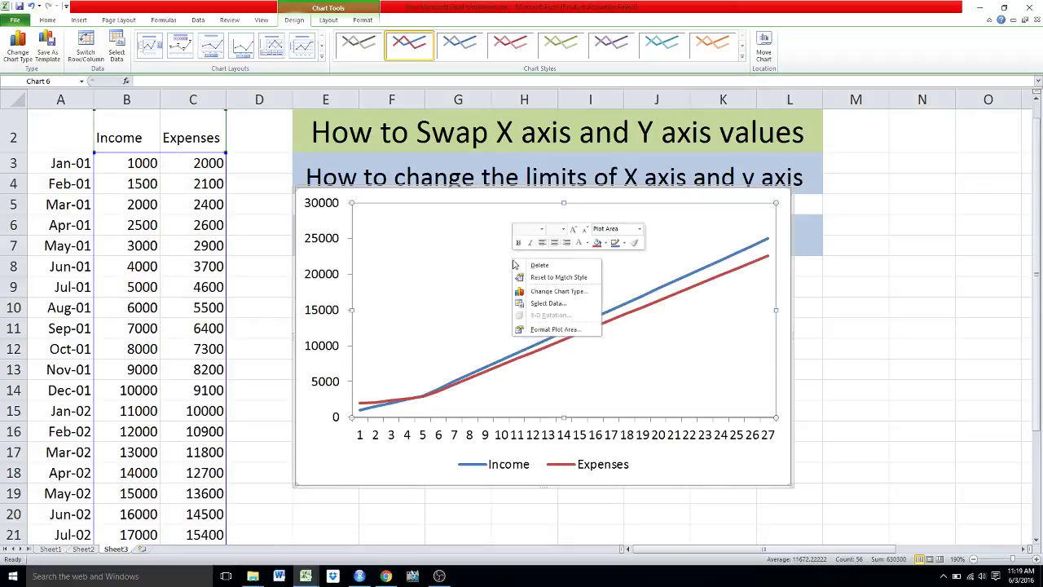
left_click(531, 303)
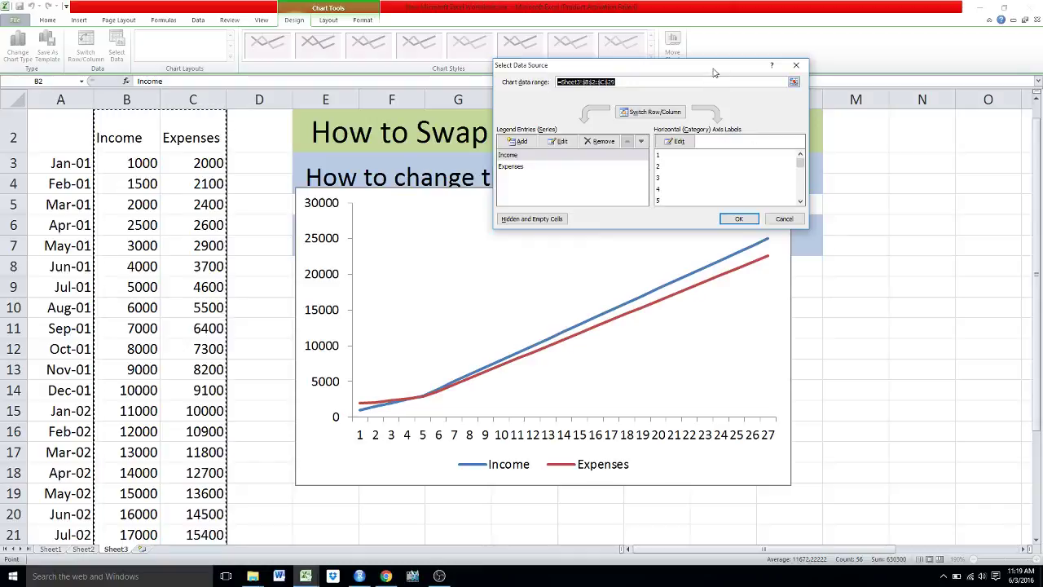
left_click_drag(712, 67, 631, 214)
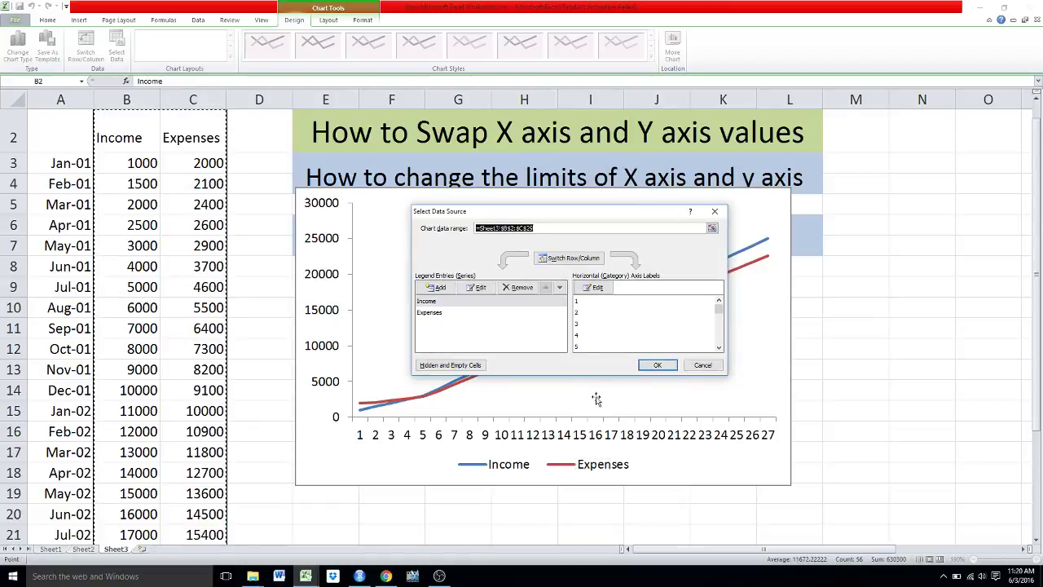
left_click(576, 259)
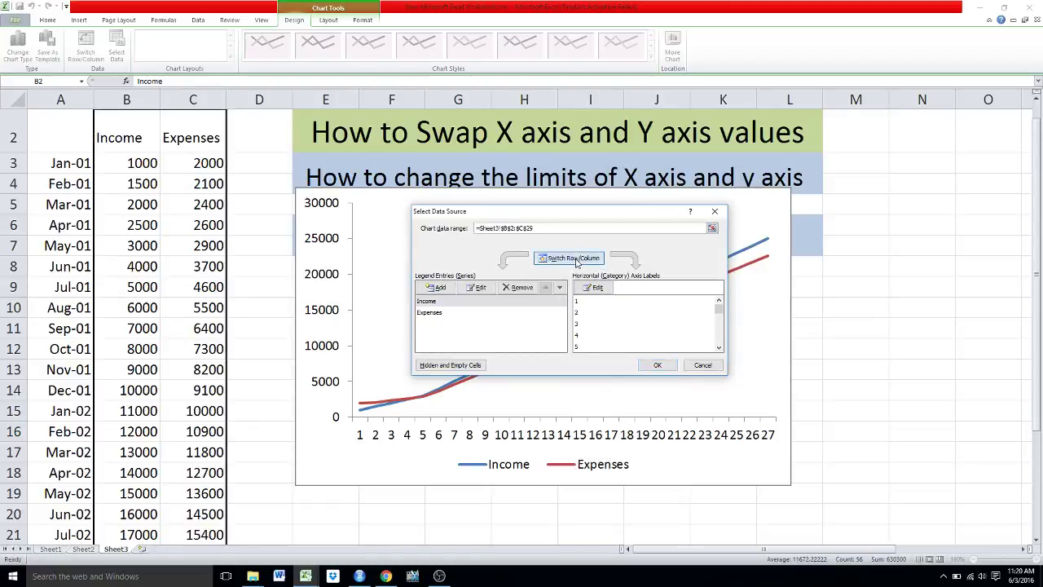
Switch rows and columns back to the two Income and Expenses series and confirm
left_click_drag(591, 217, 1020, 227)
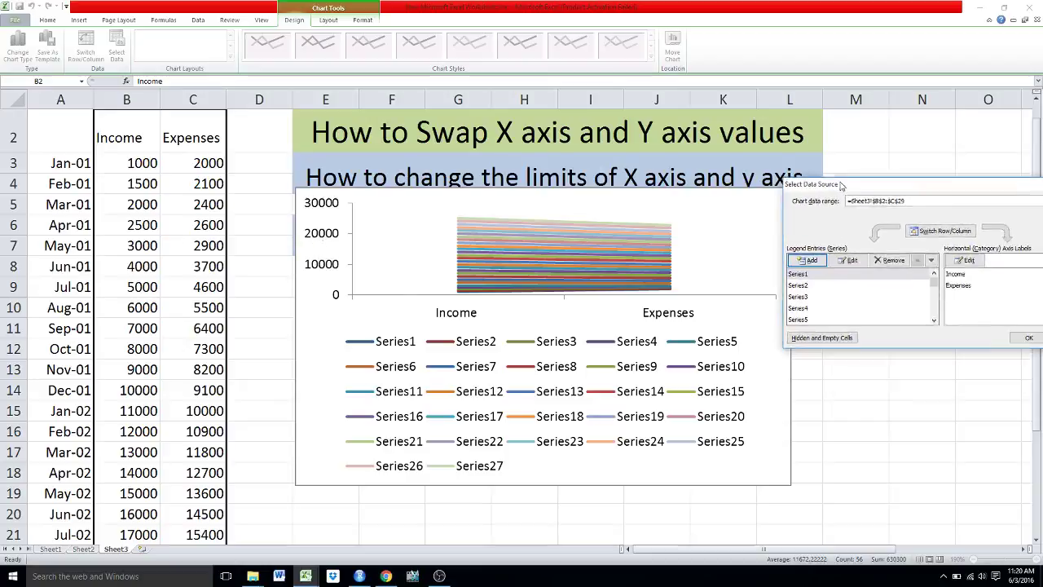
left_click_drag(900, 225, 765, 114)
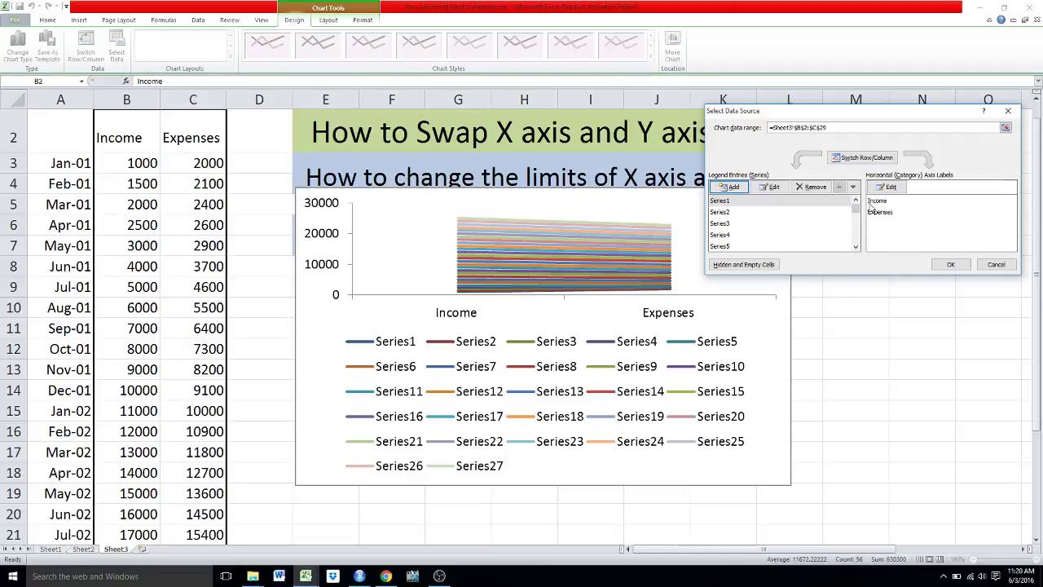
left_click(864, 158)
left_click(950, 264)
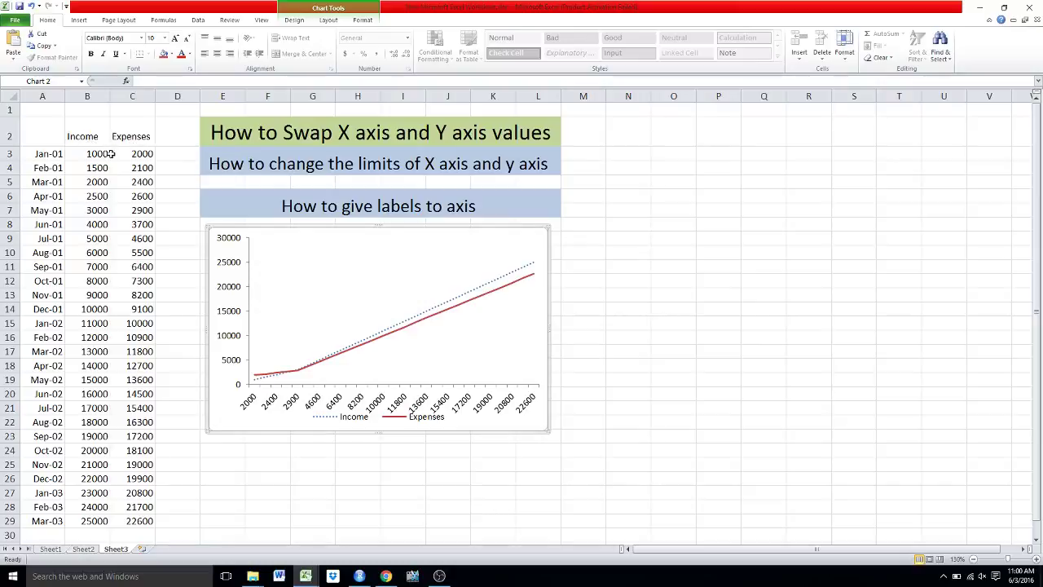
Select the dates in column A, then delete the selected chart
mouse_move(53, 155)
left_mouse_down()
mouse_move(38, 267)
mouse_move(35, 515)
left_mouse_up()
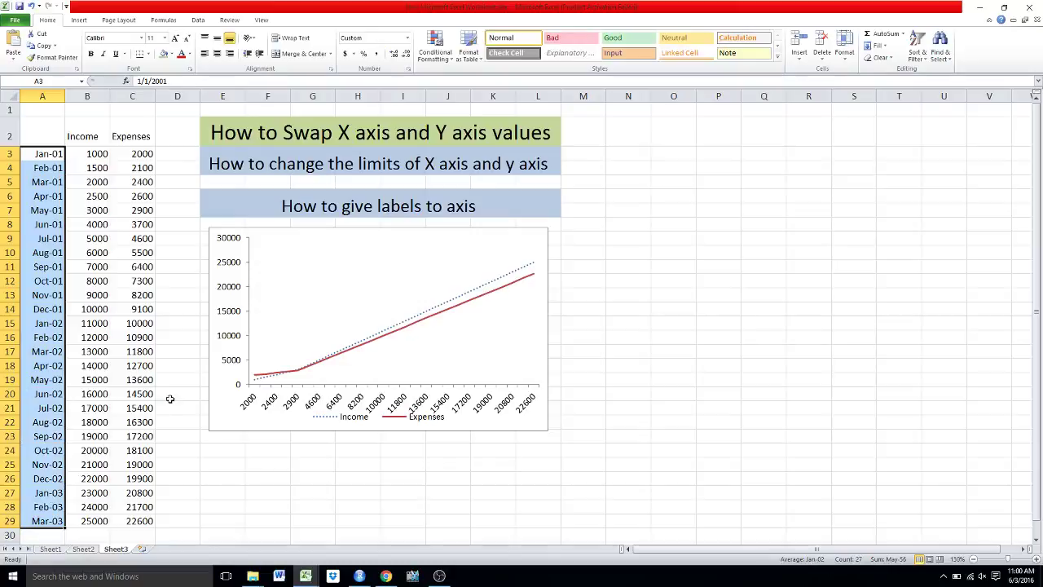
left_click(427, 235)
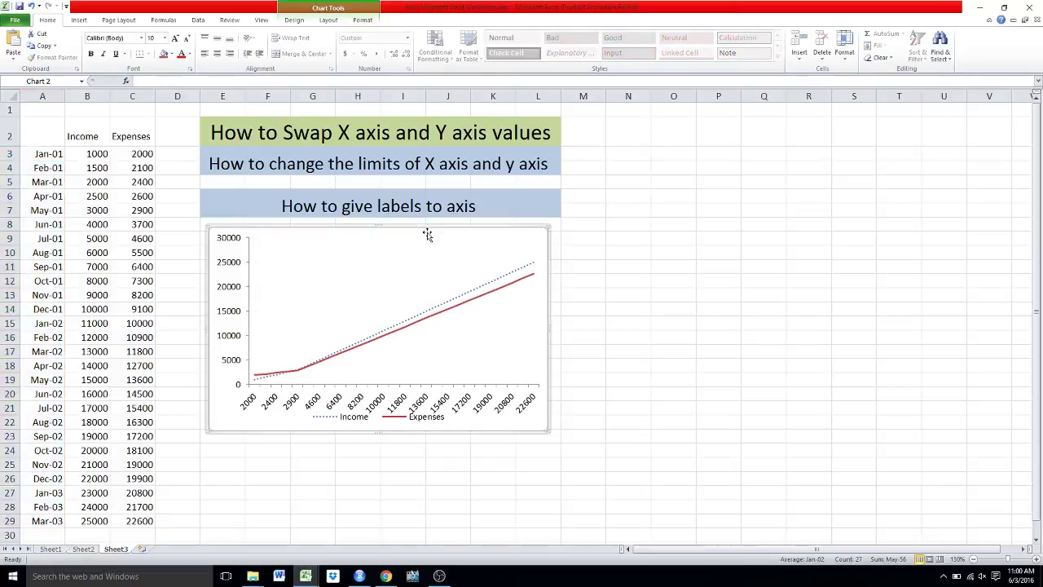
key("Delete")
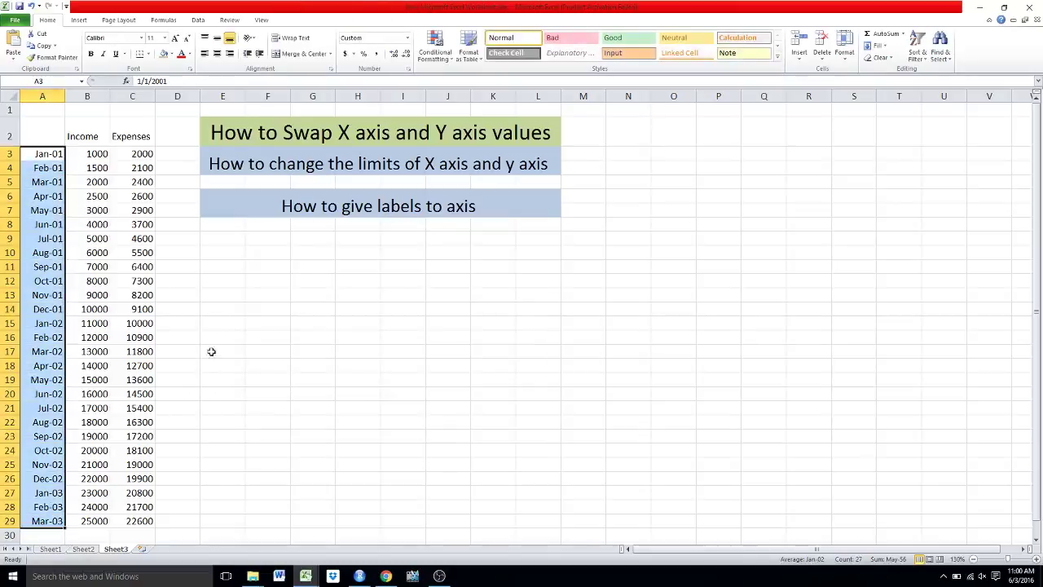
Insert a new blank 2-D line chart
left_click(216, 379)
left_click(79, 19)
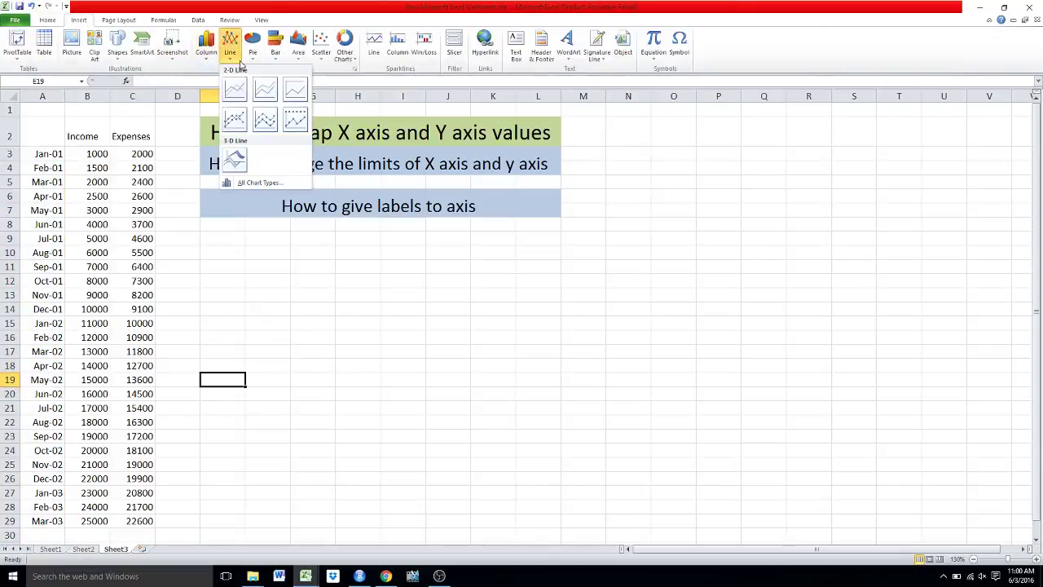
left_click(237, 88)
Reposition the blank chart below the title boxes
left_click_drag(402, 229, 254, 243)
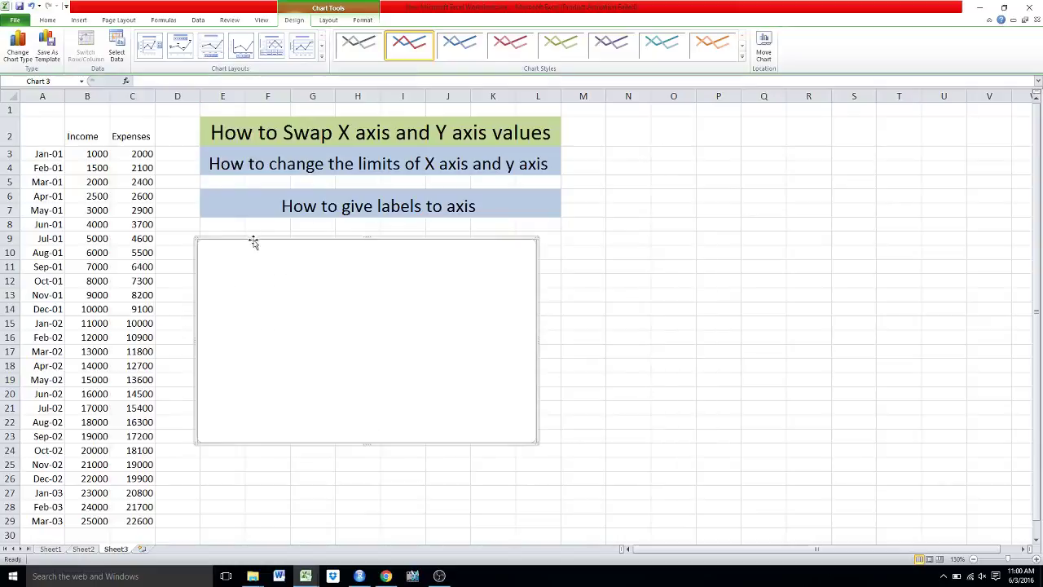
scroll(626, 323, "up", 2, "ctrl")
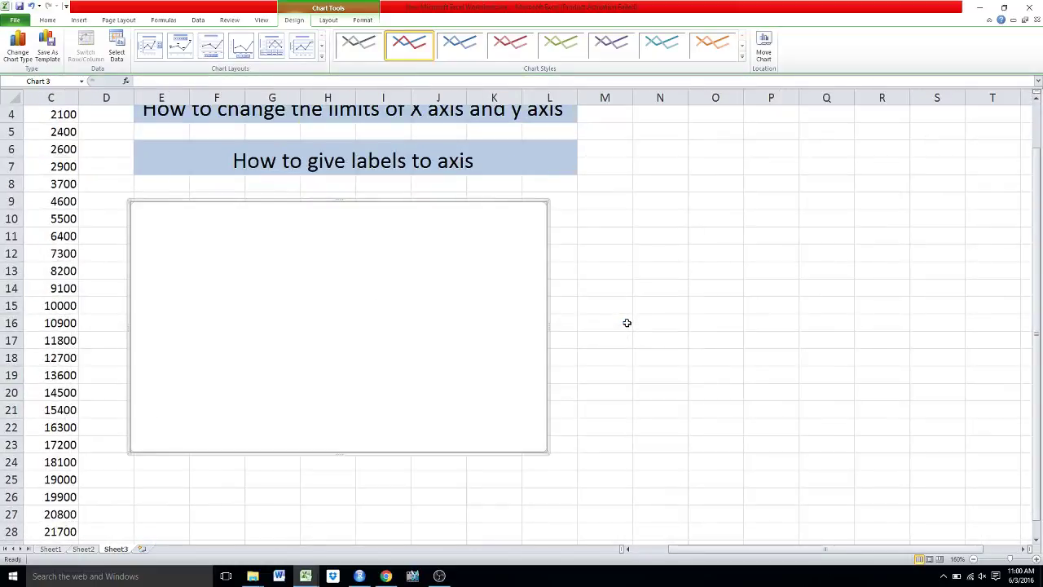
scroll(626, 323, "up", 1)
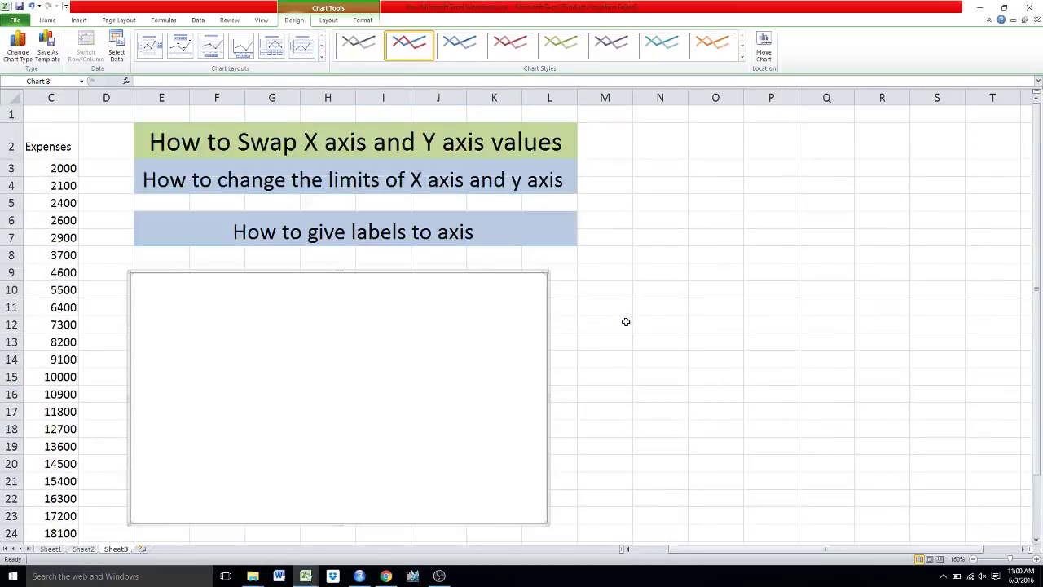
right_click(377, 322)
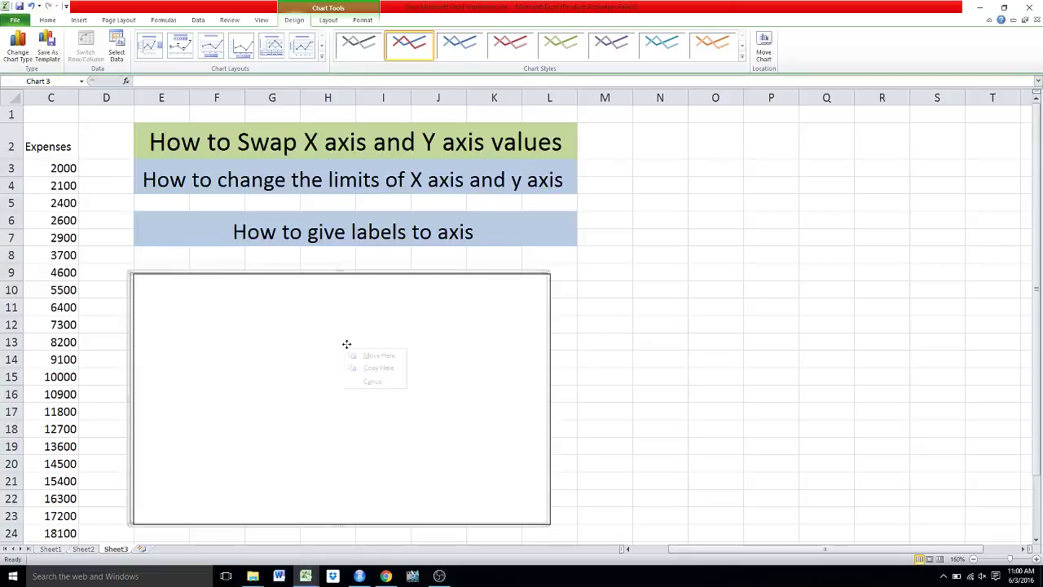
left_click(373, 356)
left_click(832, 428)
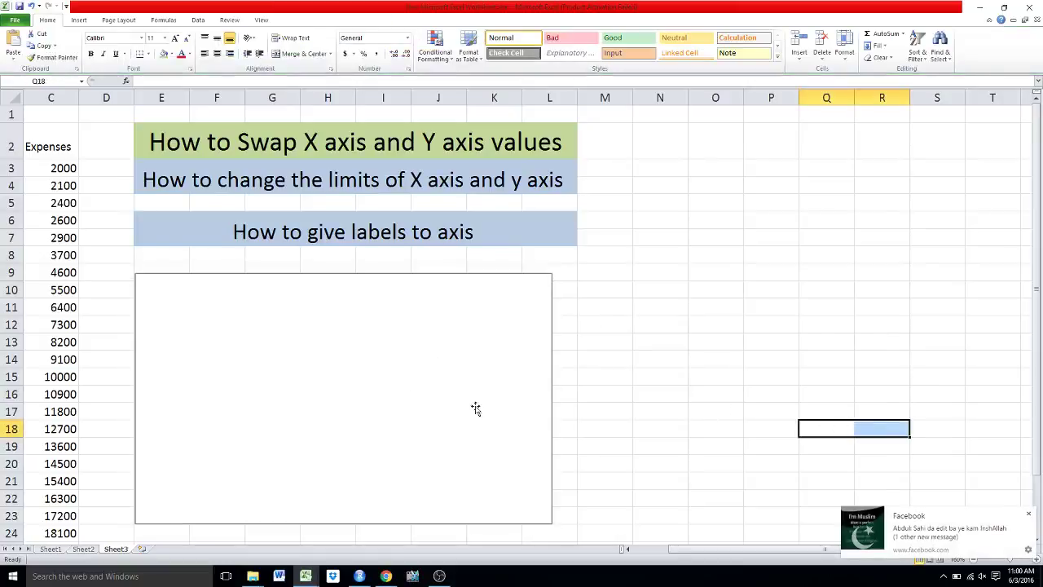
left_click_drag(476, 408, 366, 391)
left_click_drag(640, 306, 640, 322)
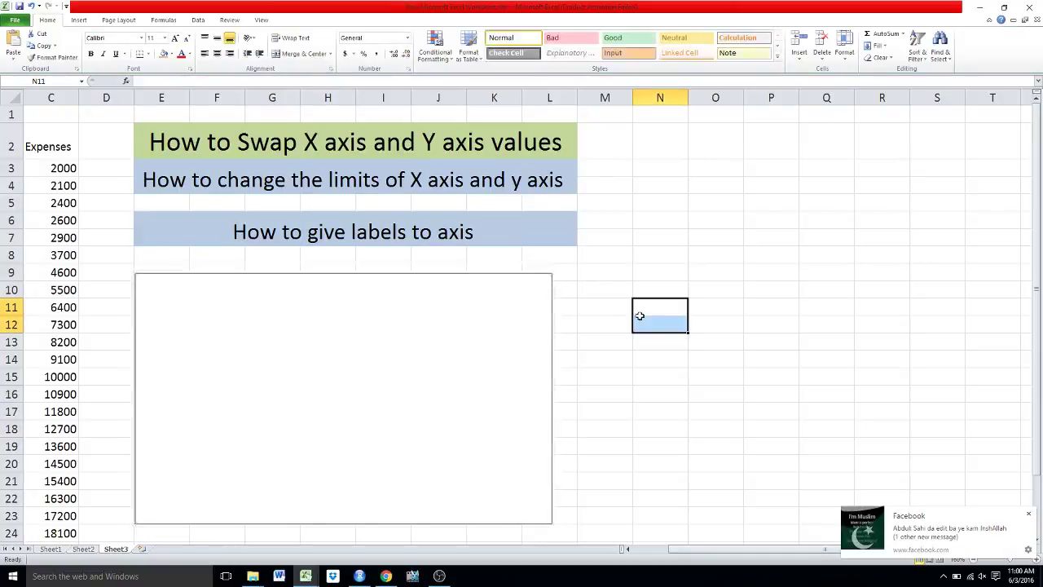
scroll(638, 314, "down", 1)
scroll(638, 315, "down", 2)
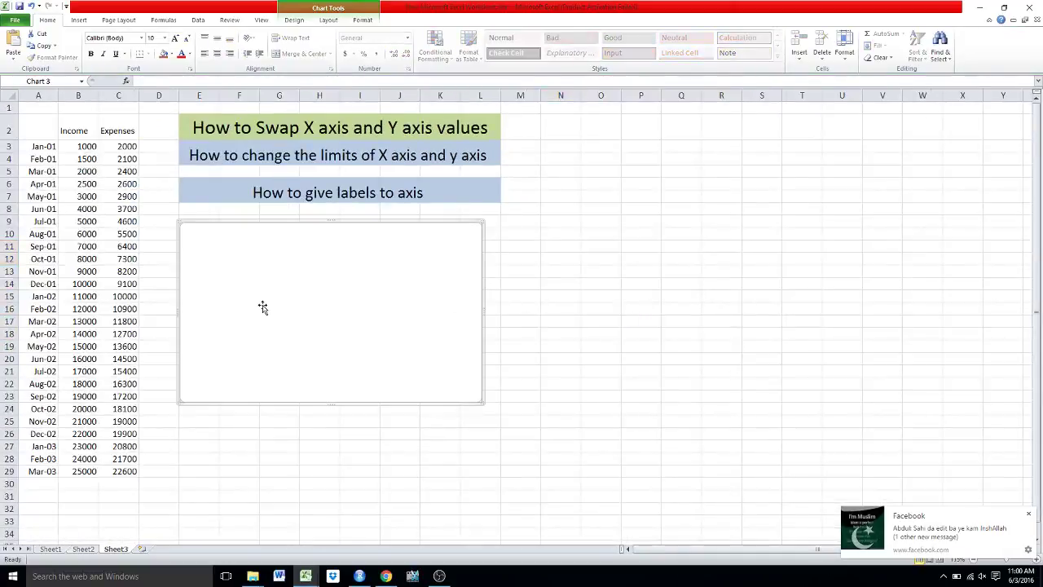
left_click_drag(284, 309, 264, 306)
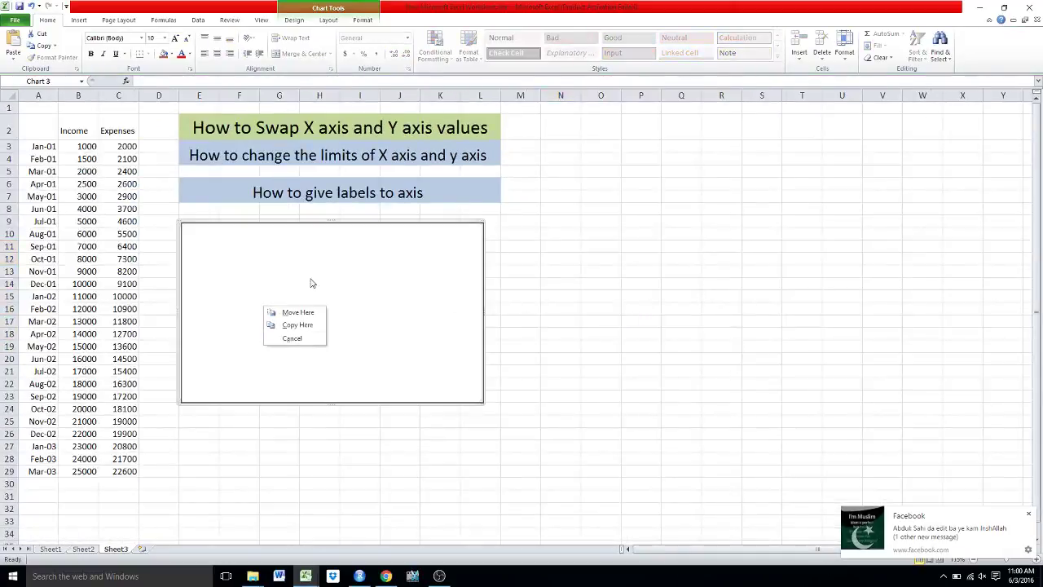
Cancel the pending move and delete the empty chart
key("Escape")
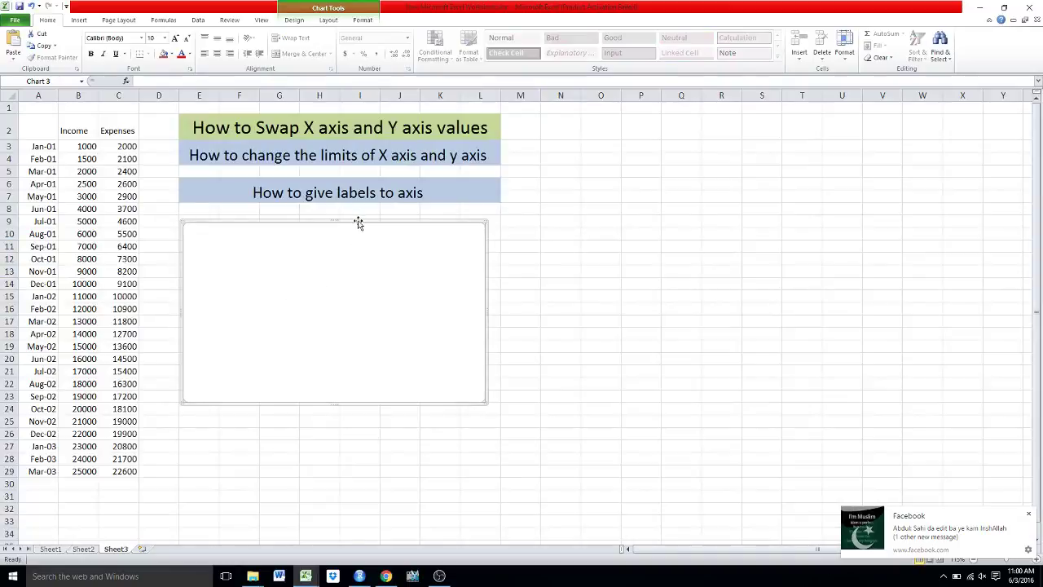
key("Delete")
left_click(78, 19)
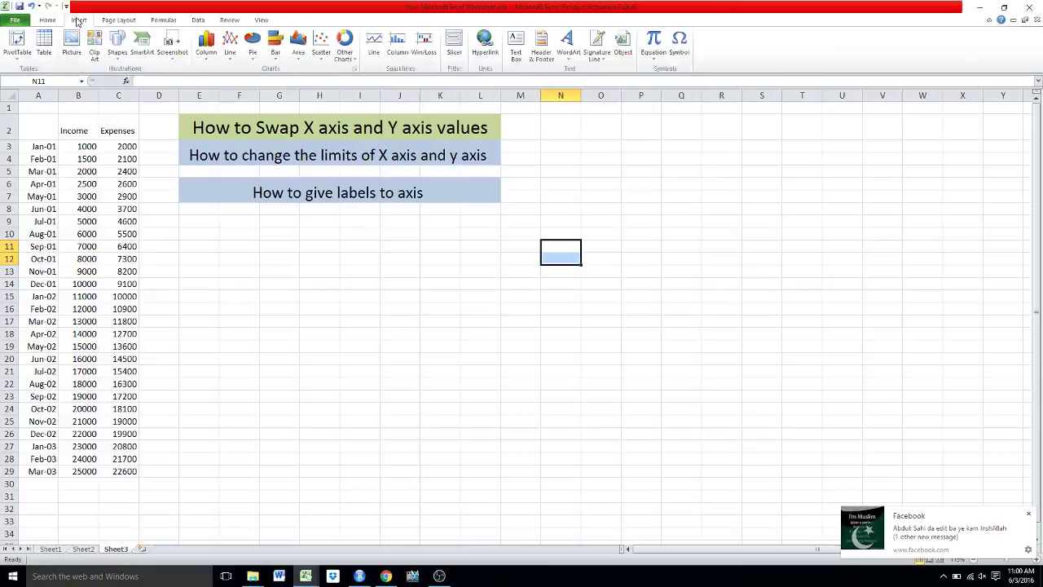
Insert a basic 2-D line chart, move it left under the title boxes, and widen it rightward
left_click(229, 58)
left_click(233, 96)
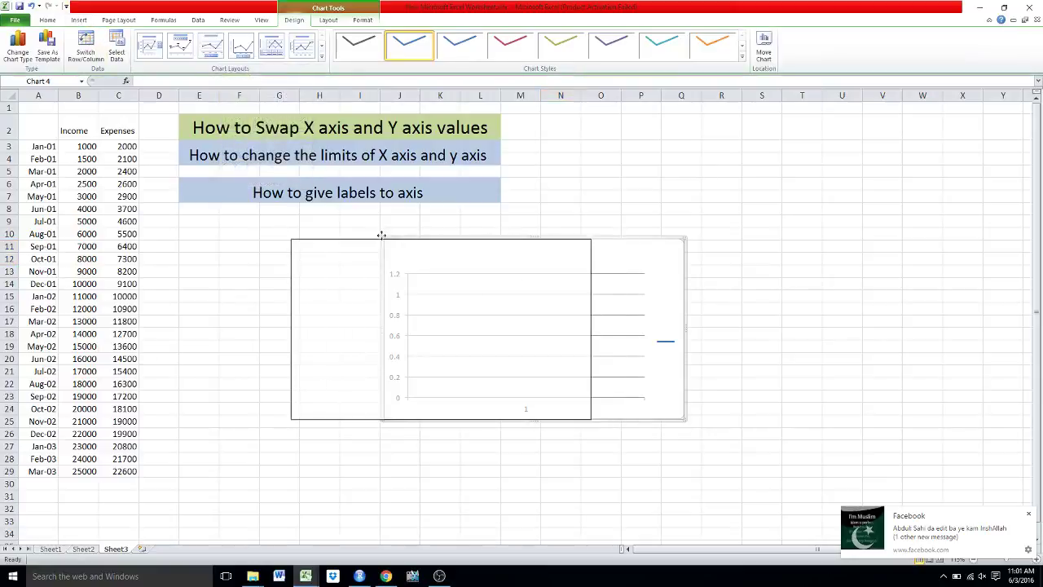
left_click_drag(503, 237, 292, 237)
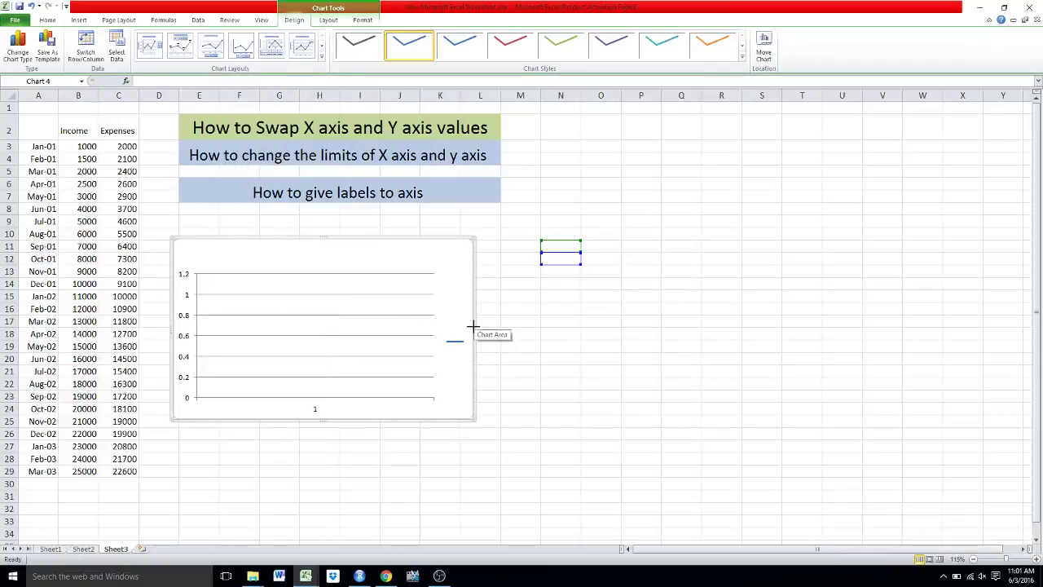
left_click_drag(475, 329, 513, 330)
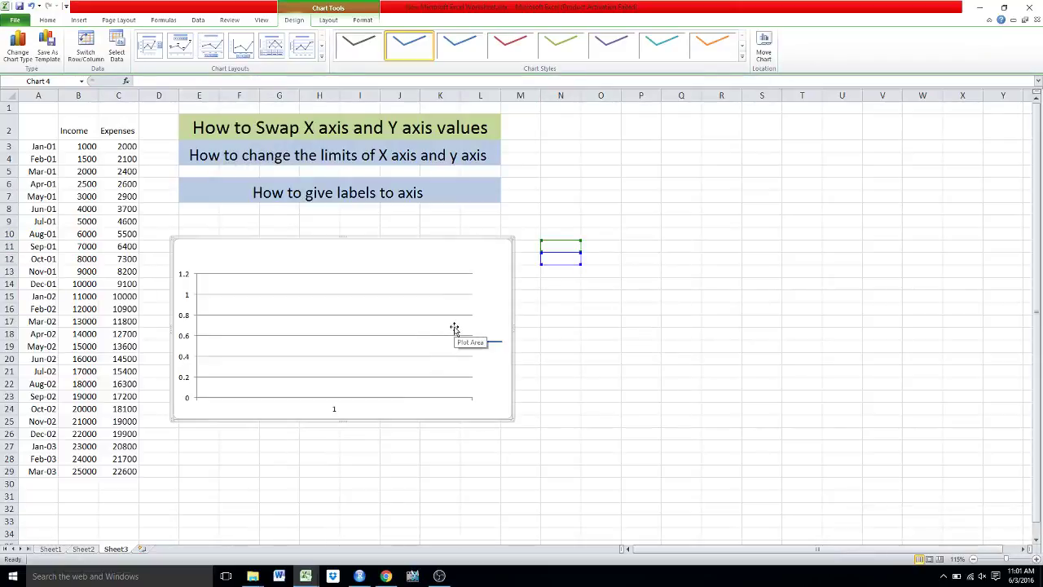
scroll(454, 330, "up", 1, "ctrl")
scroll(455, 331, "up", 1, "ctrl")
scroll(455, 331, "up", 1, "ctrl")
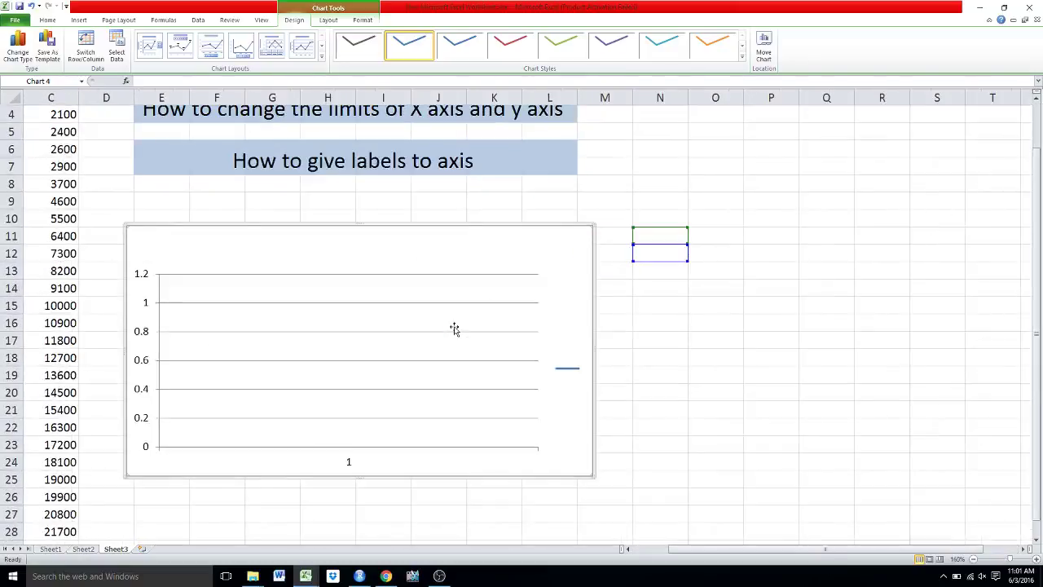
Open Select Data and add a new series named from the Income header B2
right_click(545, 286)
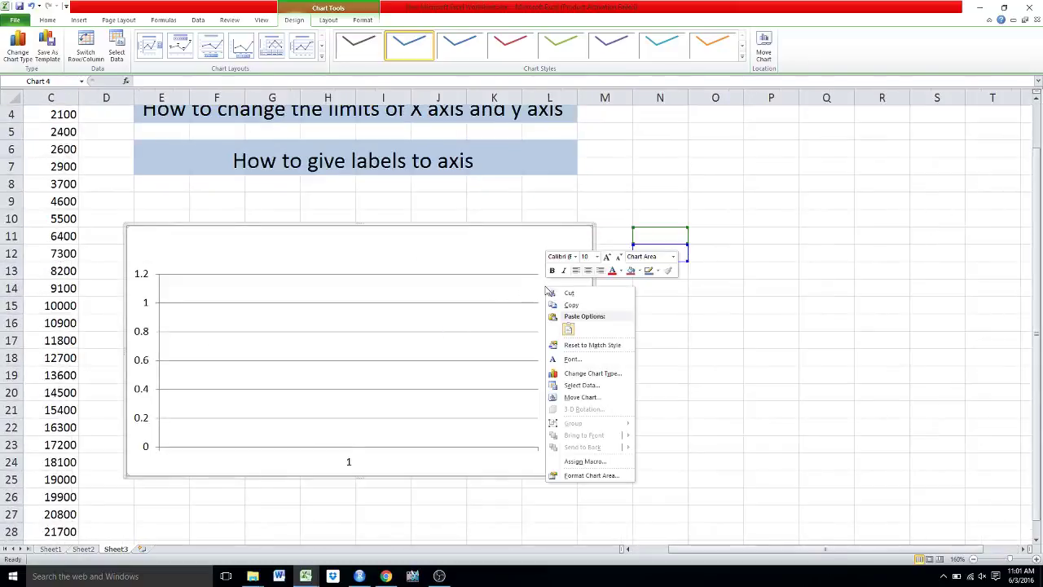
left_click(605, 391)
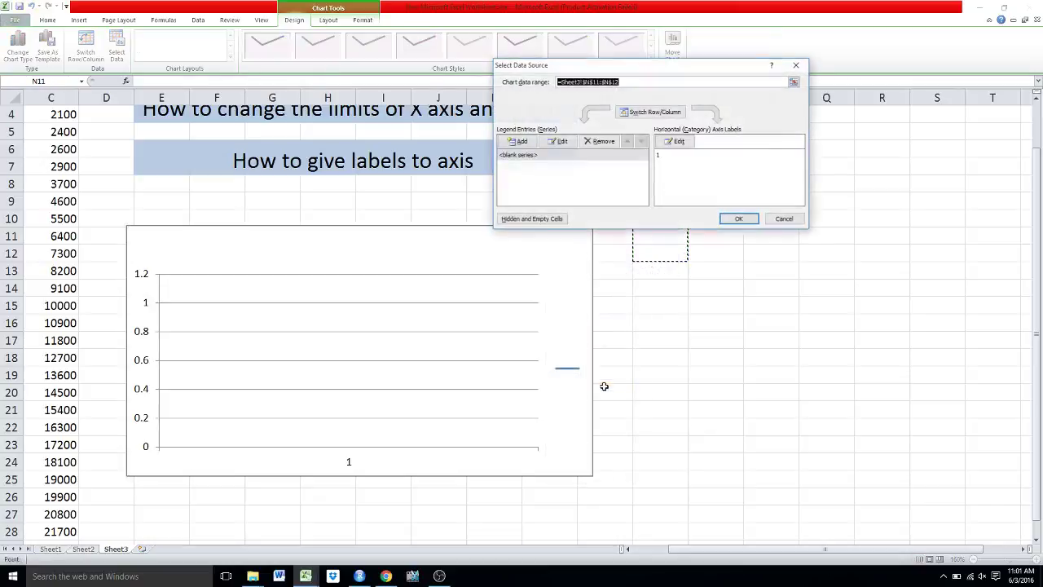
left_click(520, 141)
left_click(671, 134)
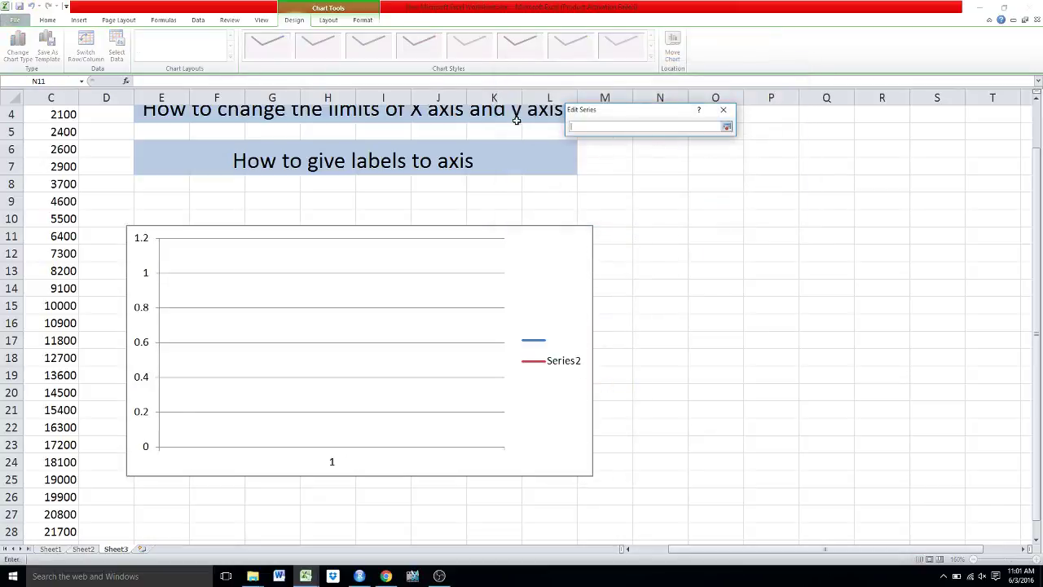
scroll(54, 185, "up", 1)
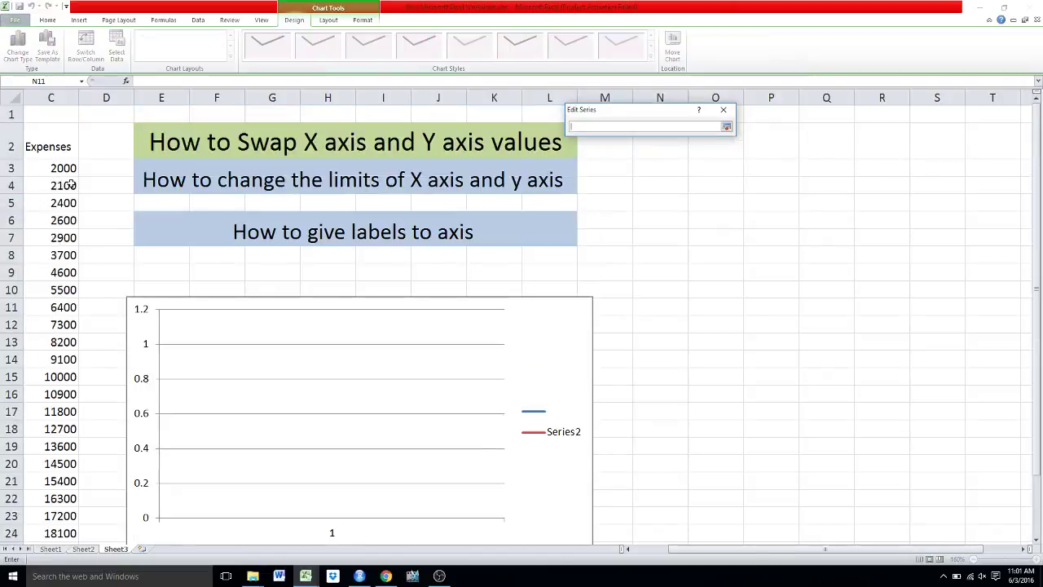
key("Left")
key("Left")
key("Left")
key("Left")
key("Left")
key("Left")
key("Left")
key("Up")
key("Up")
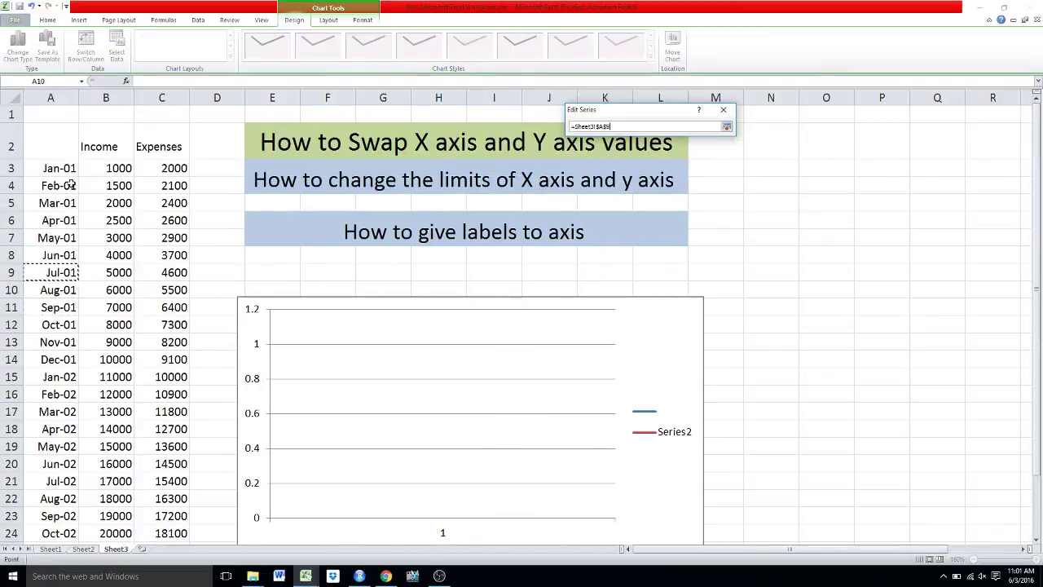
key("Up")
key("Up")
key("Up")
key("Up")
key("Right")
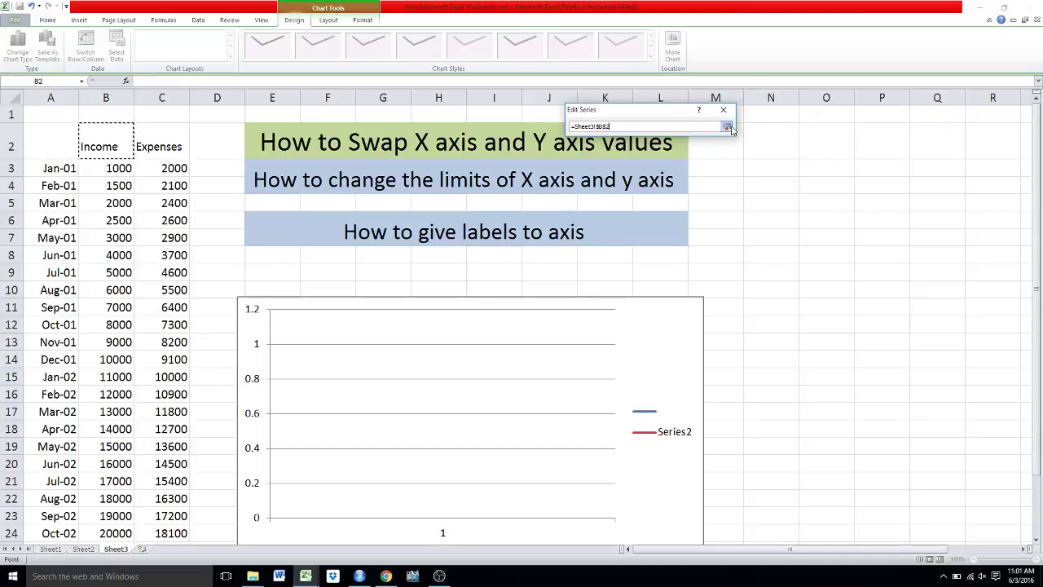
left_click(727, 128)
Set the Income series values to B3:B29 and finish adding it
left_click(671, 158)
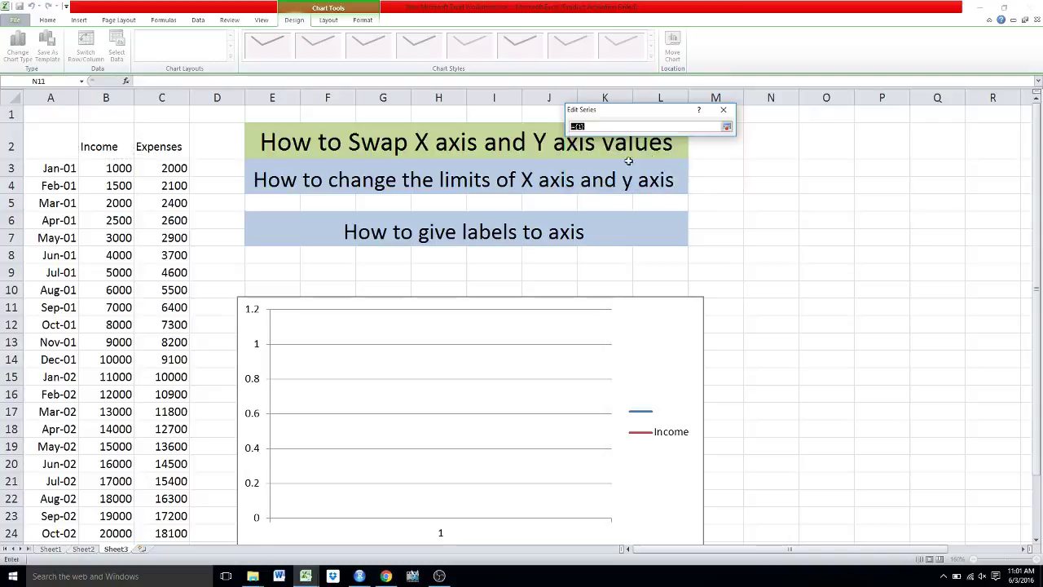
left_click(121, 167)
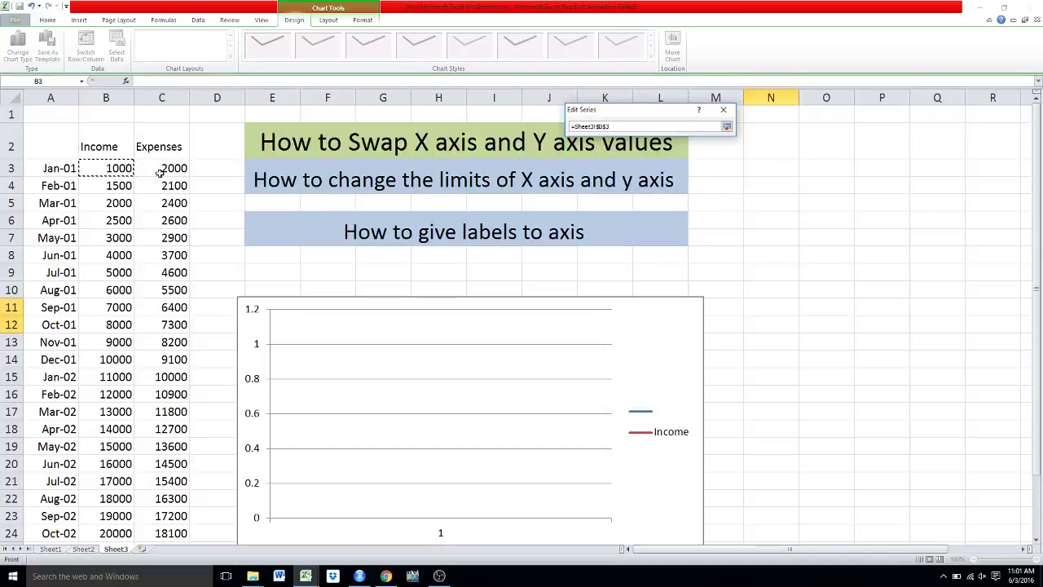
key("ctrl+shift+Down")
key("Return")
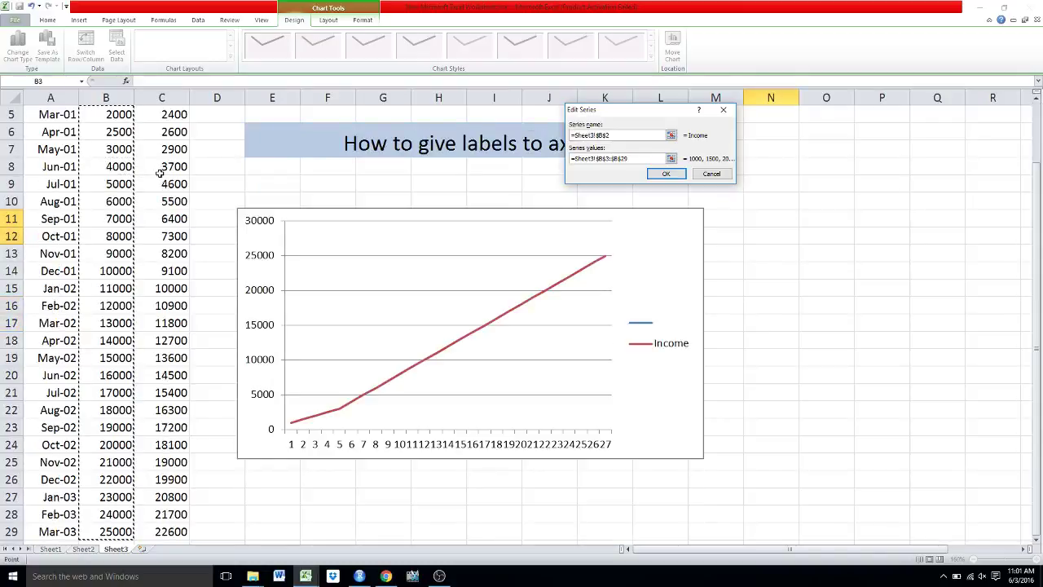
left_click(666, 173)
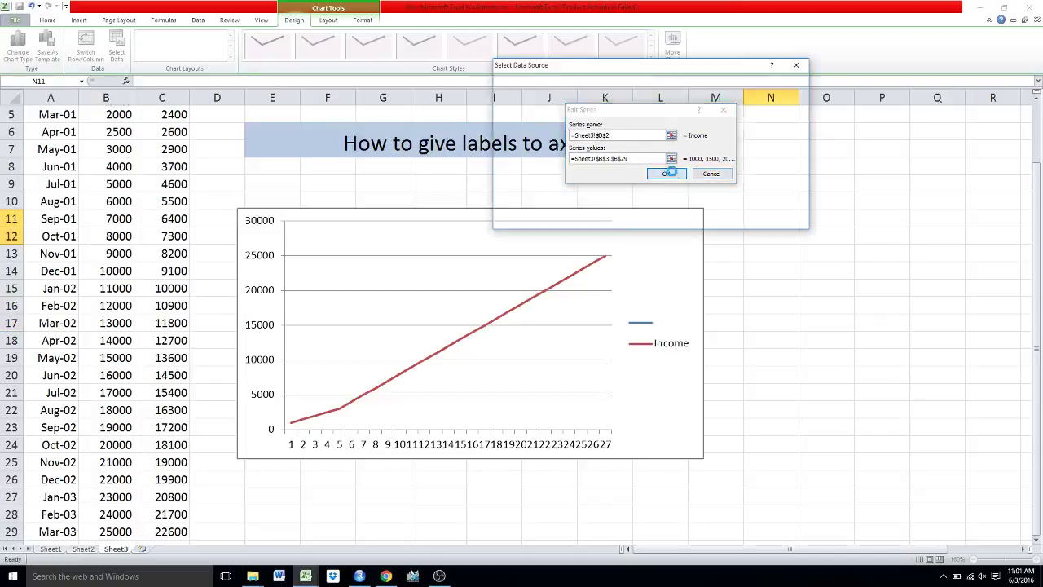
Add an Expenses series named from C2 with values C3:C29
left_click(524, 142)
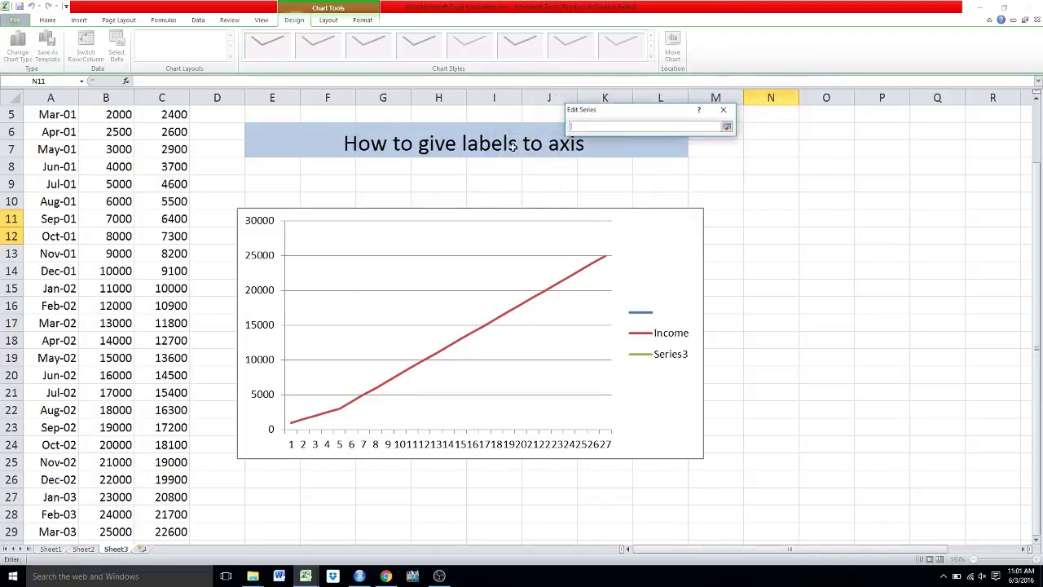
left_click(671, 134)
left_click_drag(176, 131, 235, 128)
scroll(234, 128, "up", 1)
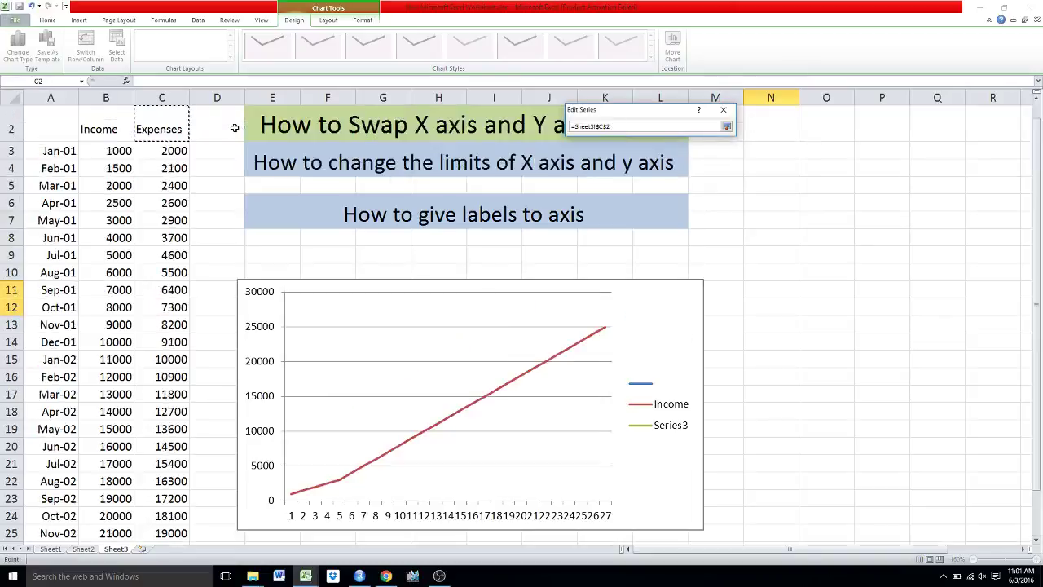
left_click(161, 128)
left_click(727, 126)
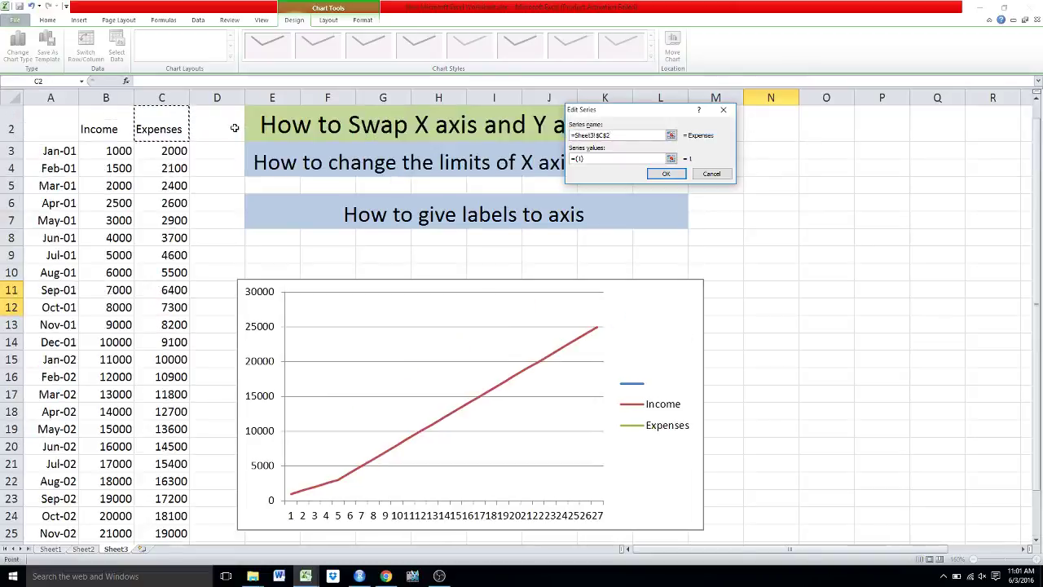
key("Tab")
key("Left")
key("Left")
key("Left")
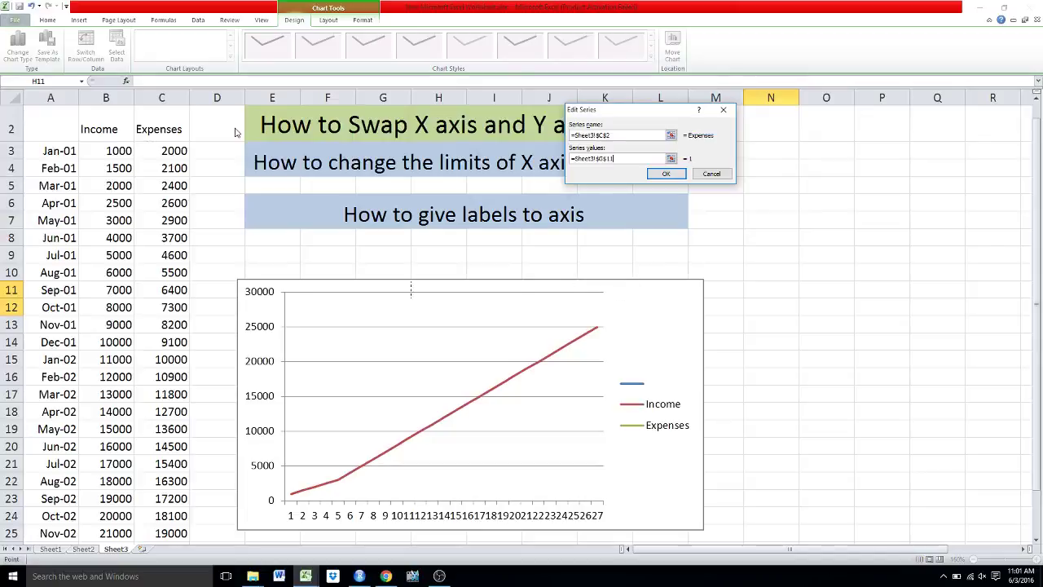
key("Up")
key("Up")
key("Up")
key("Up")
key("Up")
key("Up")
key("Up")
scroll(235, 132, "down", 1)
key("Return")
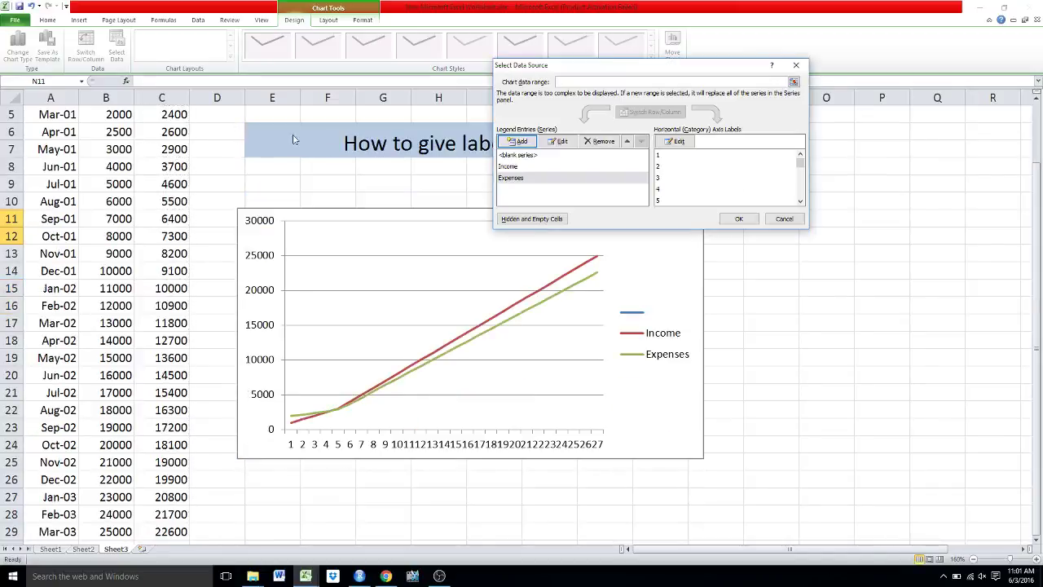
Remove the <blank series> entry from the chart's data series
left_click(518, 156)
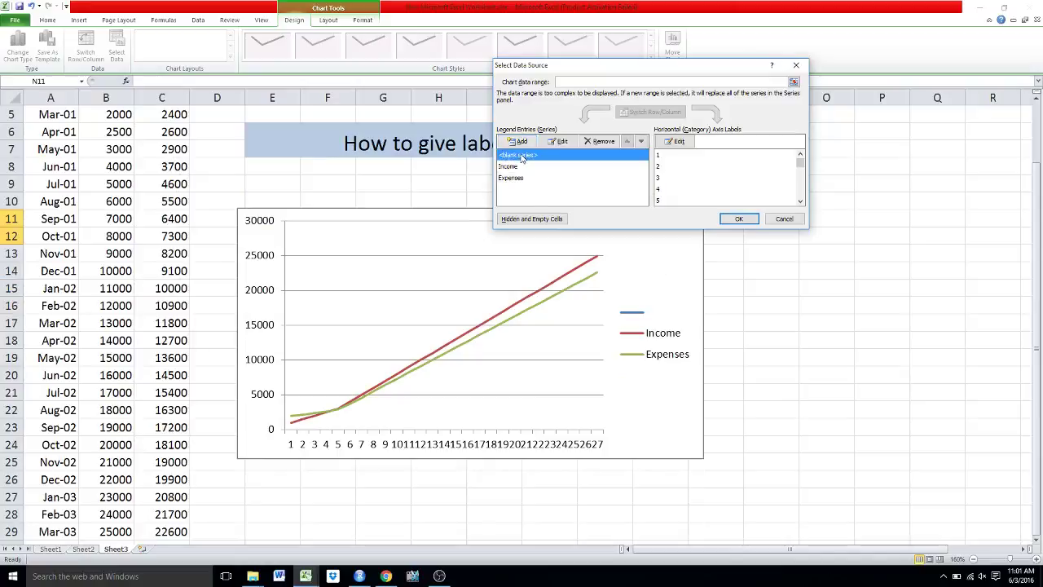
left_click(603, 143)
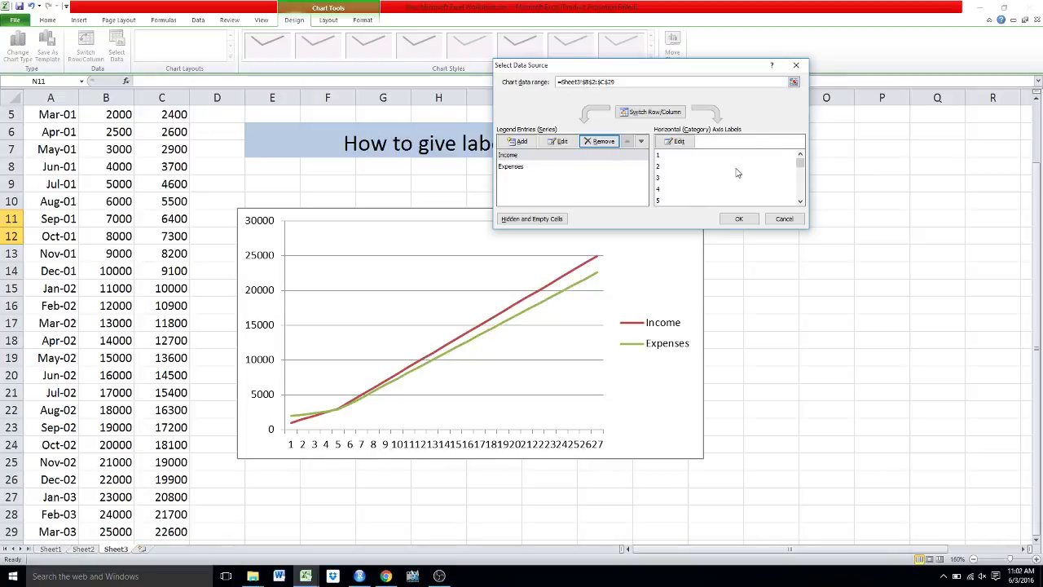
Set the horizontal axis labels to the month dates A3:A29 and apply the data changes
left_click(680, 141)
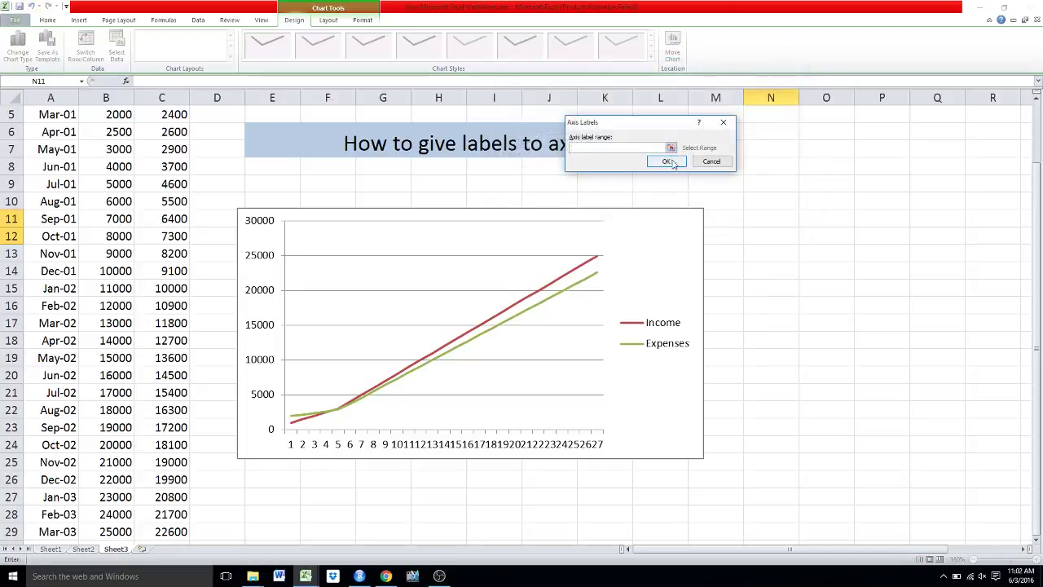
left_click(671, 148)
key("Left")
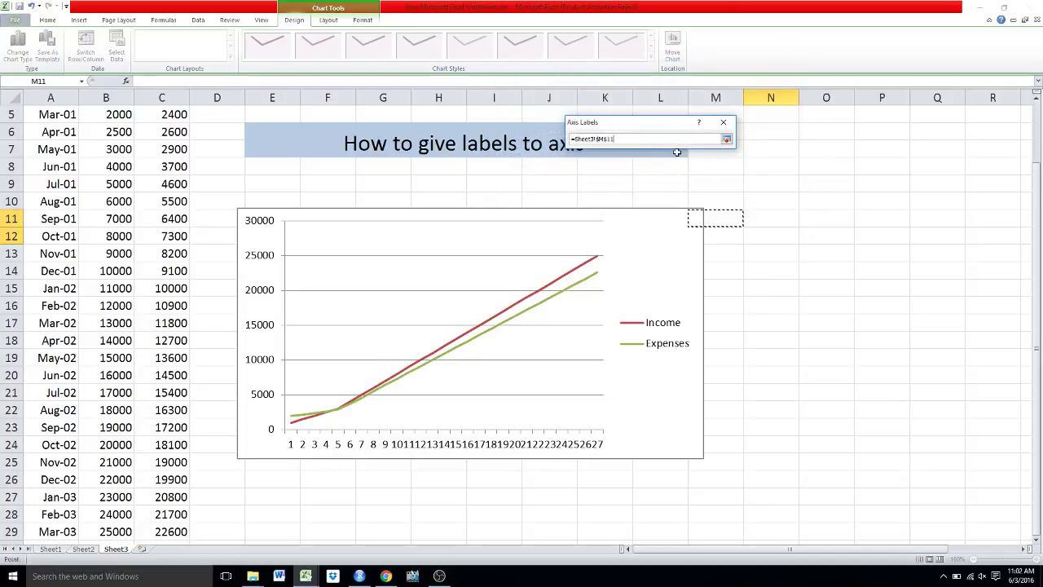
key("Left")
key("Left")
key("Left")
key("Left")
key("Left")
key("Left")
key("Up")
key("Up")
key("Up")
key("Up")
key("Up")
key("Up")
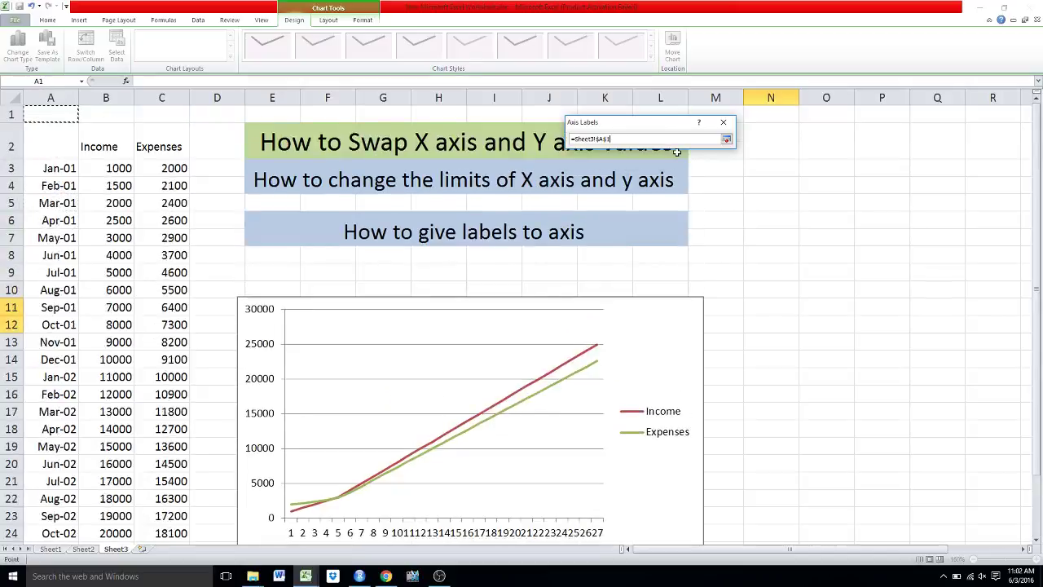
key("shift+Down")
key("shift+Down")
key("ctrl+shift+Down")
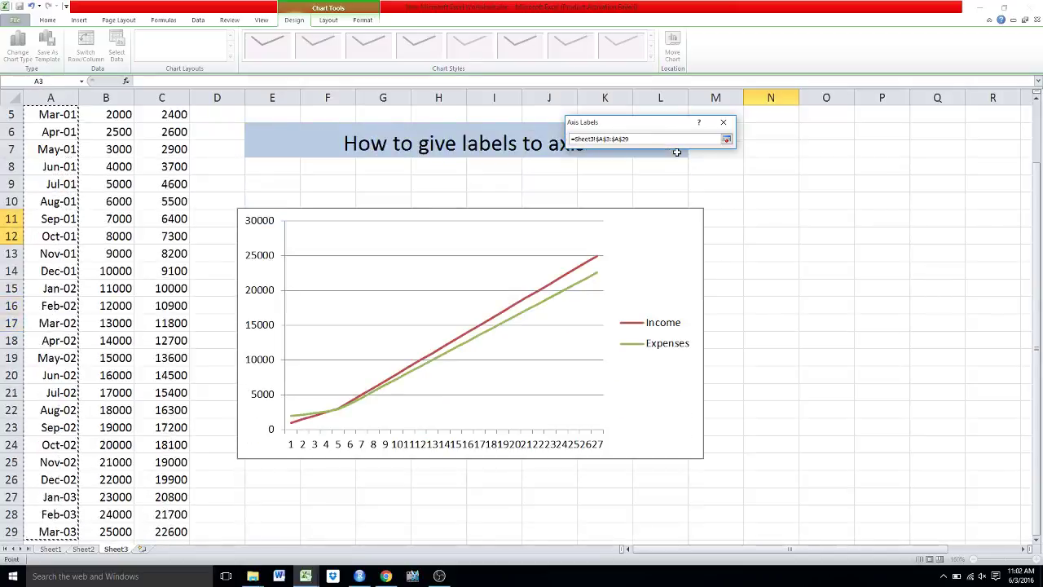
key("Return")
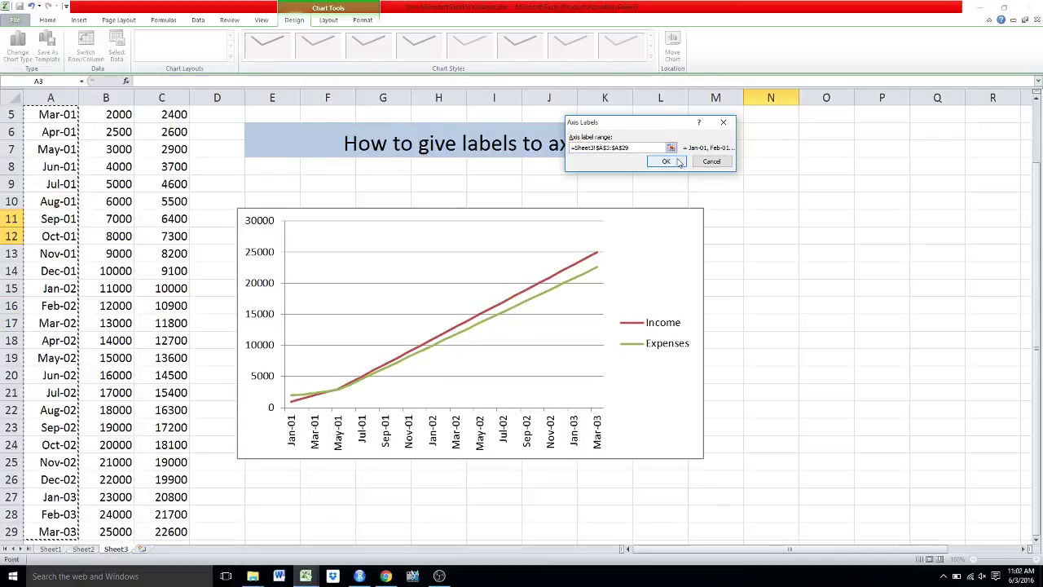
left_click(679, 162)
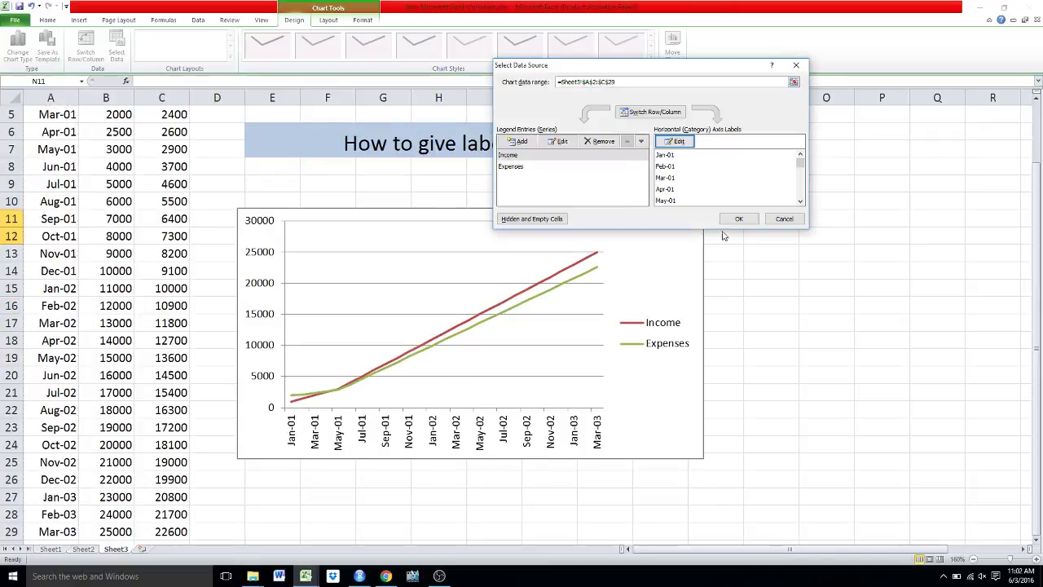
left_click(736, 220)
left_click(666, 324)
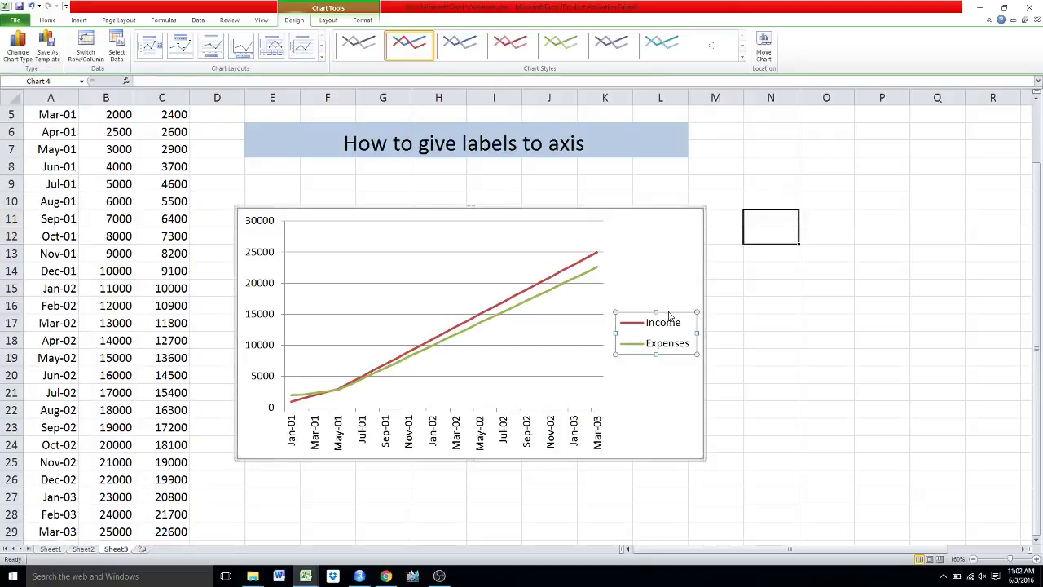
Place the legend at the bottom and delete the horizontal gridlines
double_click(670, 314)
left_click(681, 166)
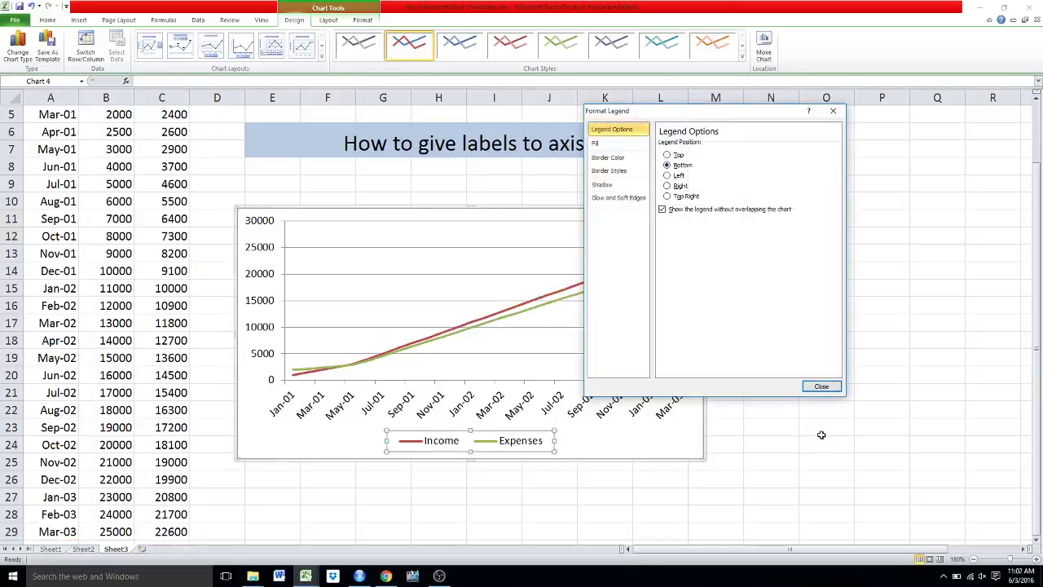
left_click(822, 387)
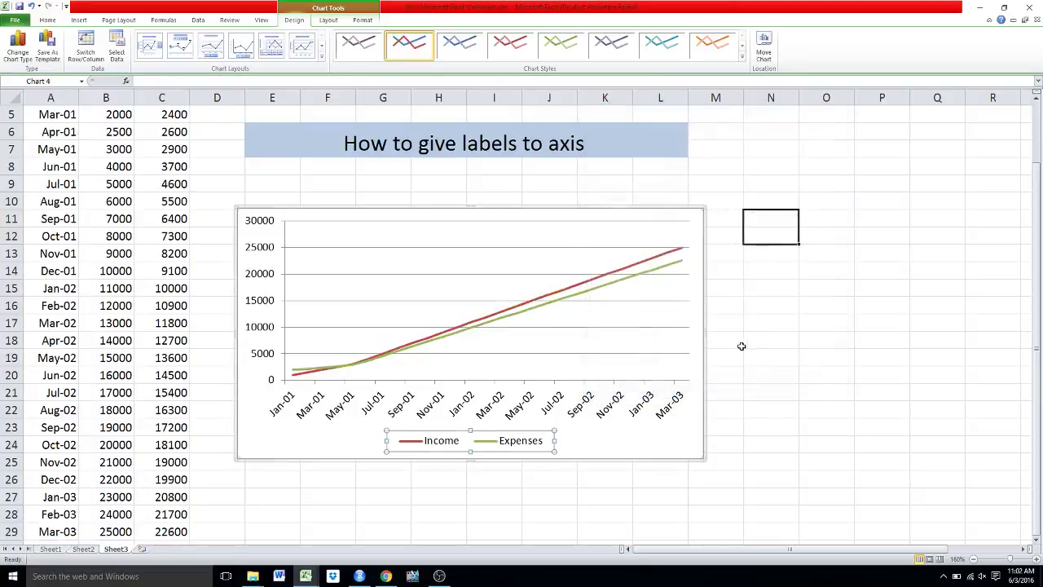
left_click(679, 329)
key("Delete")
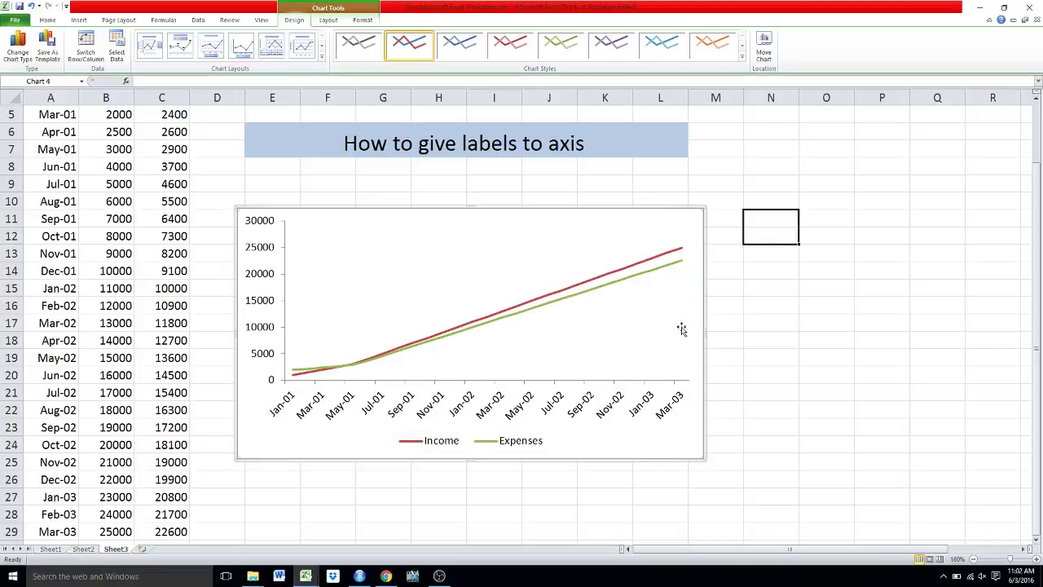
Change the Income series line to a dotted dash type
double_click(557, 296)
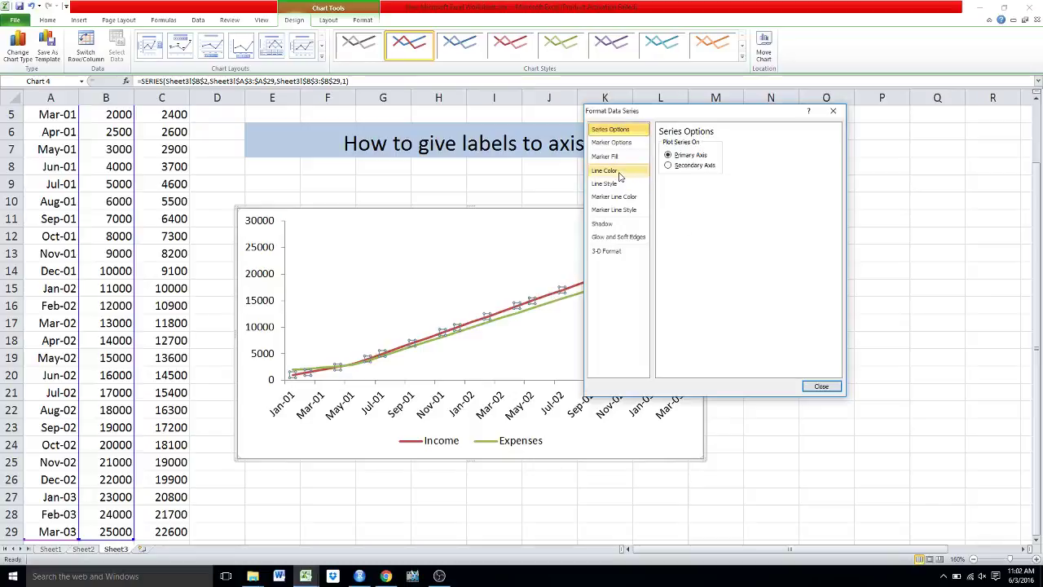
left_click(605, 184)
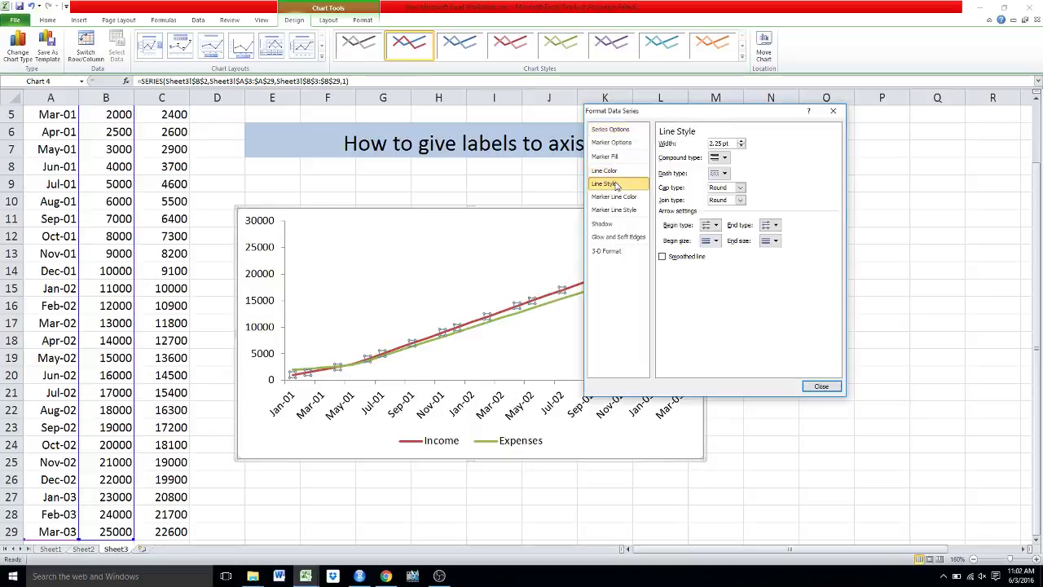
left_click(719, 173)
left_click(717, 199)
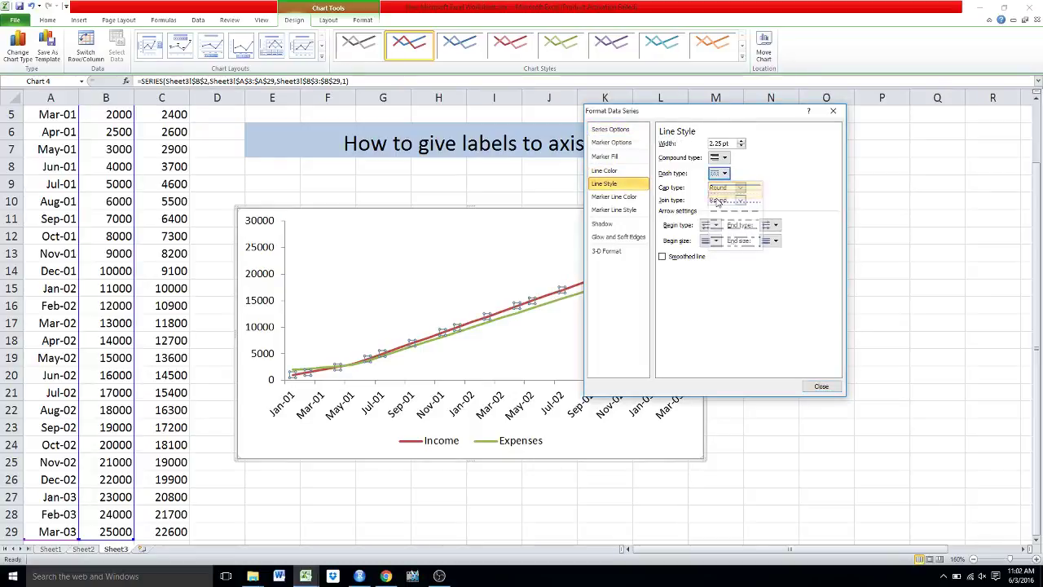
left_click(822, 387)
scroll(792, 376, "up", 2, "ctrl")
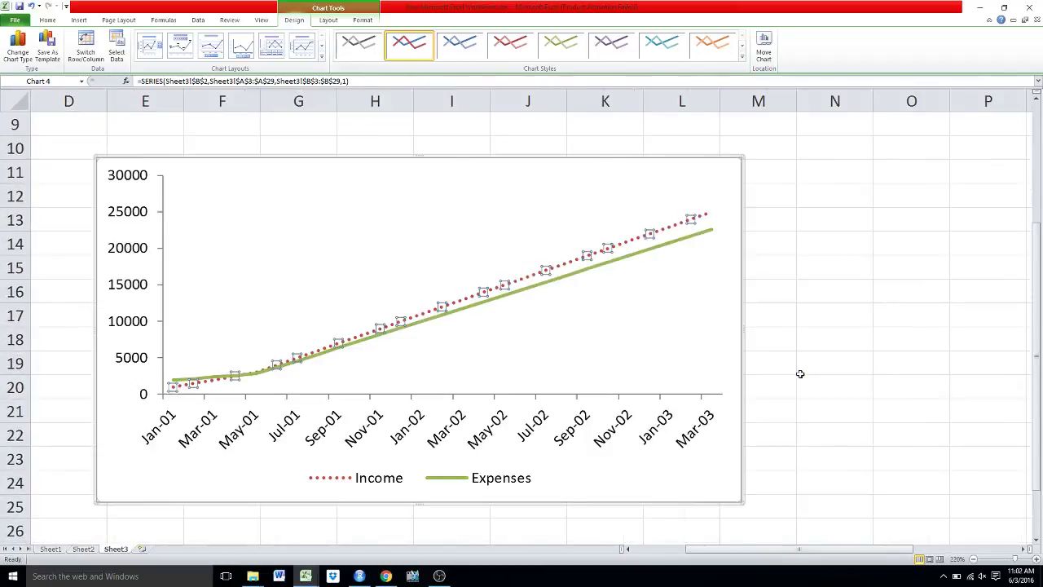
scroll(800, 373, "down", 2, "ctrl")
scroll(799, 373, "down", 1, "ctrl")
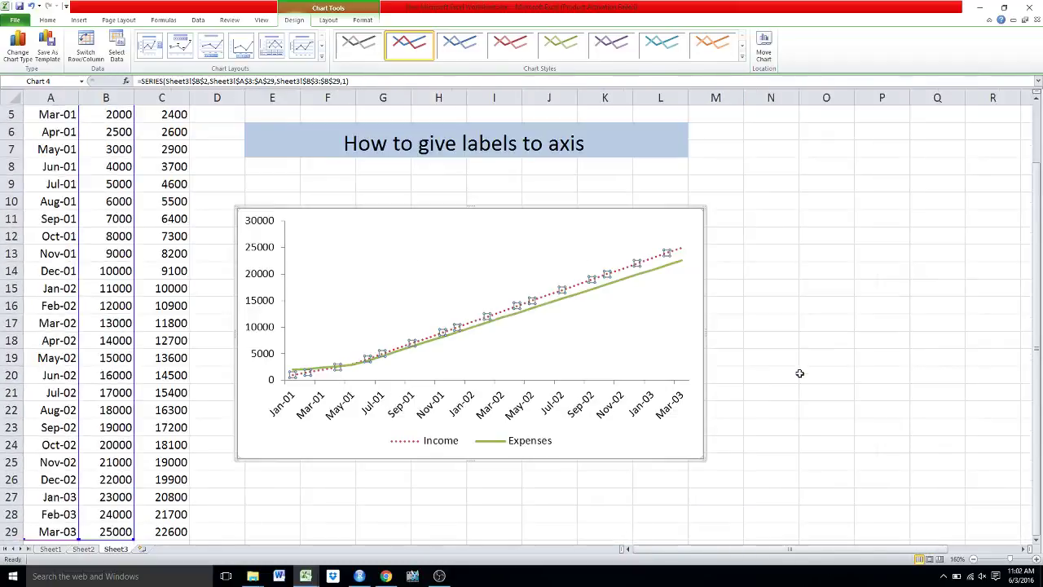
scroll(799, 374, "down", 1)
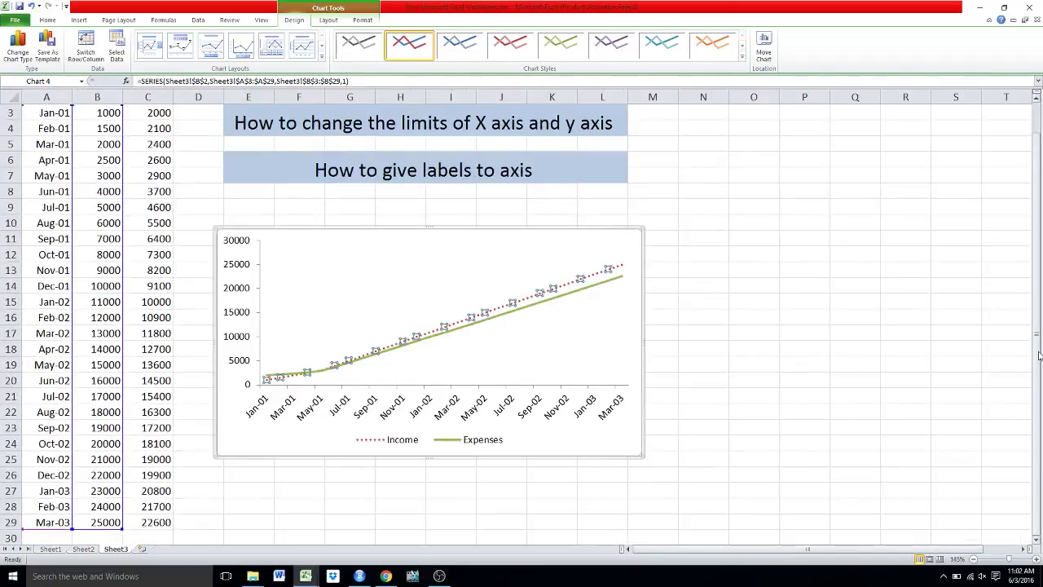
Select the chart's horizontal date axis and bring up its Format Axis options
left_click_drag(1039, 355, 1039, 334)
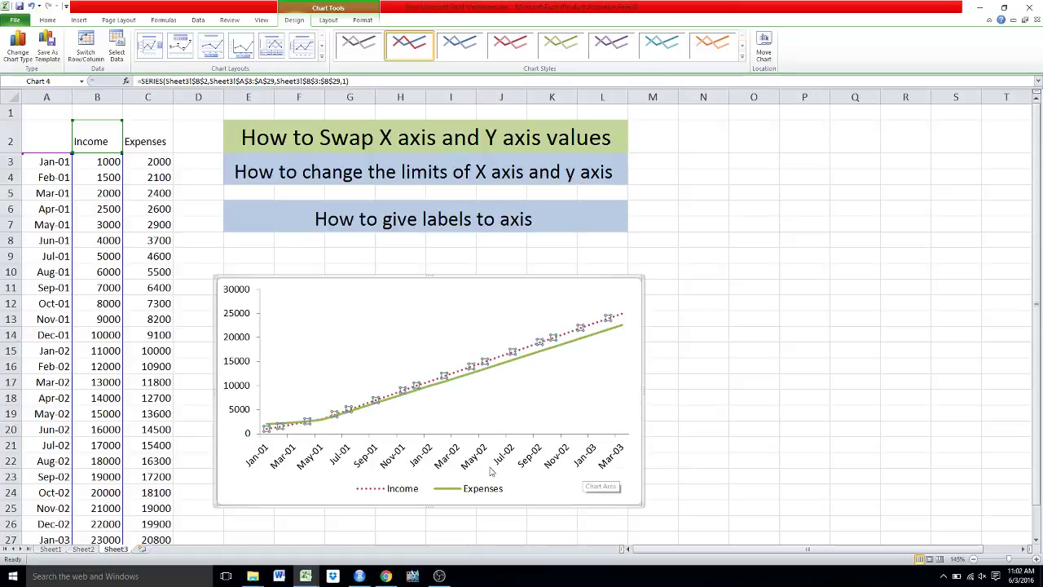
left_click(269, 462)
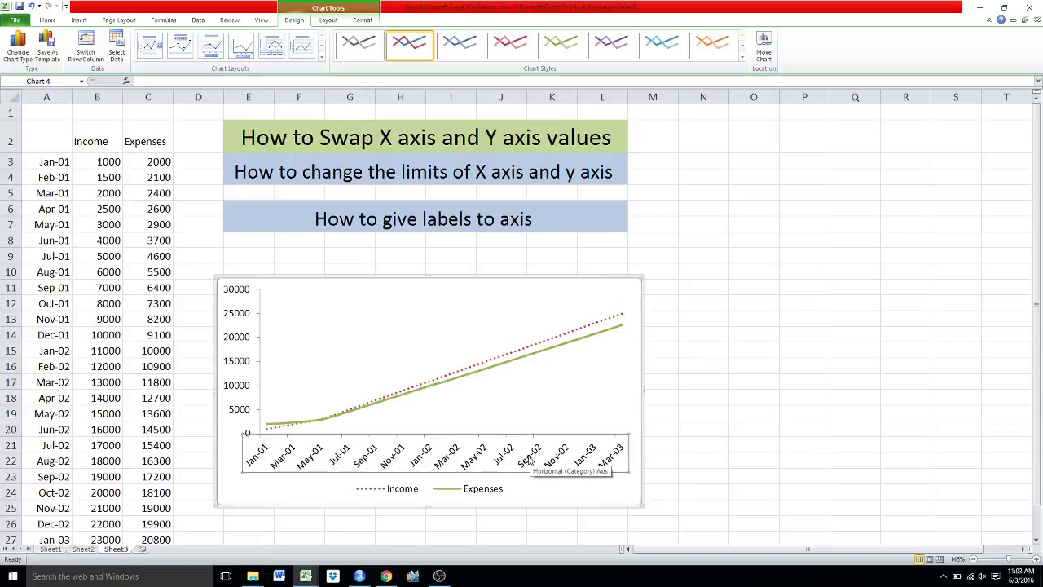
left_click(349, 165)
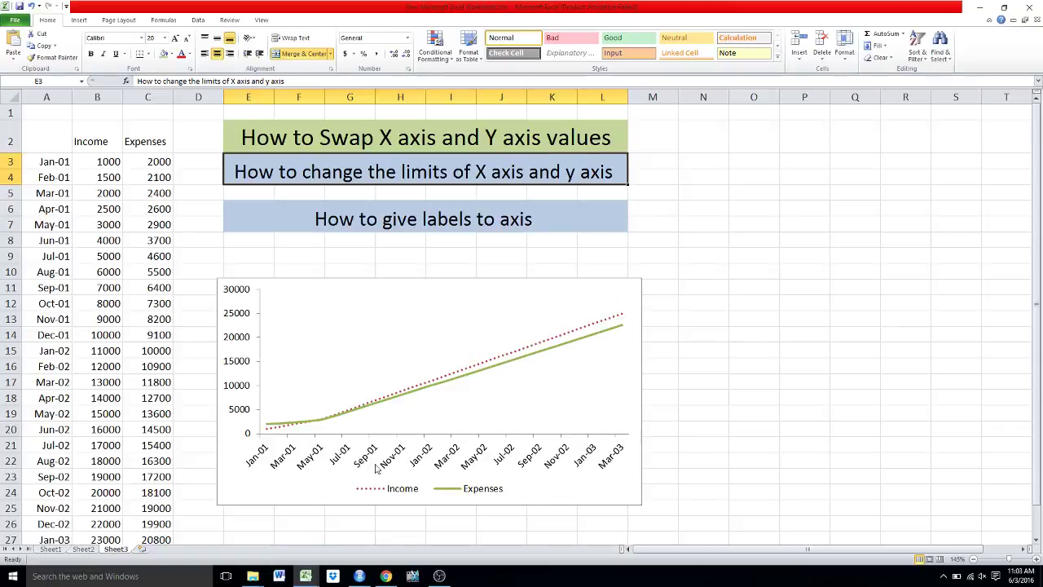
left_click(310, 464)
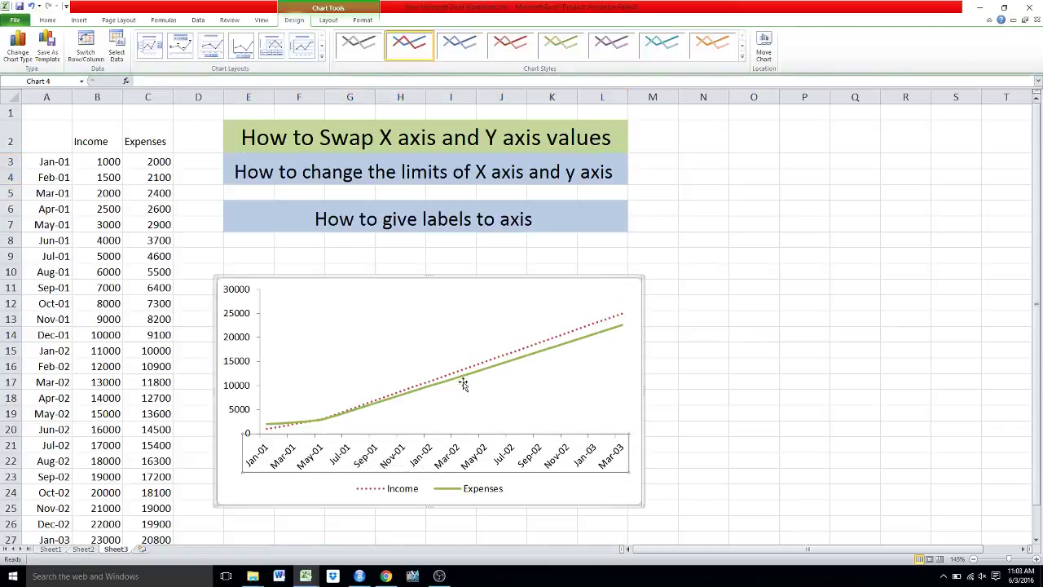
left_click(904, 366)
left_click(409, 412)
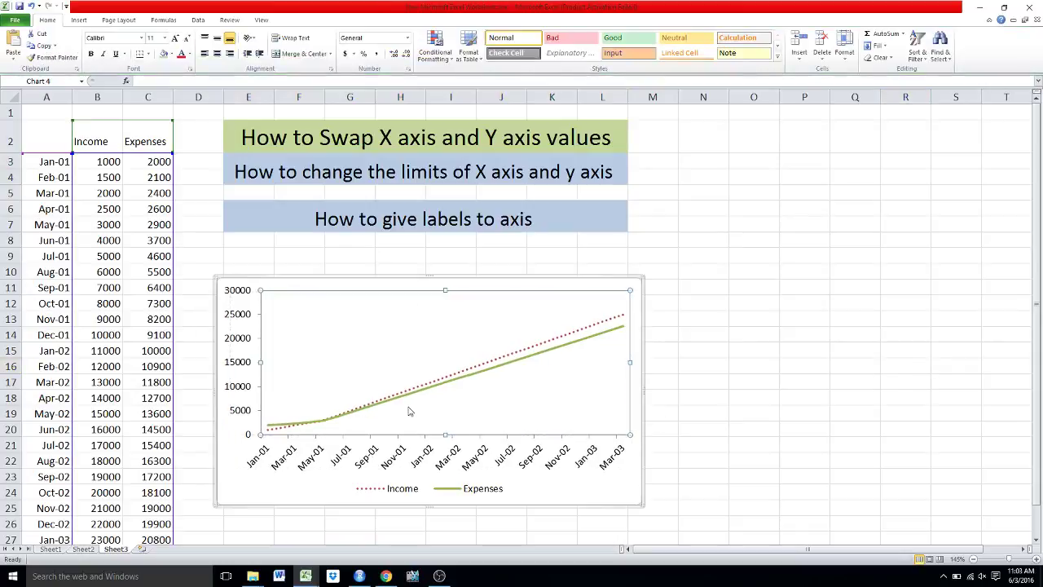
left_click(397, 463)
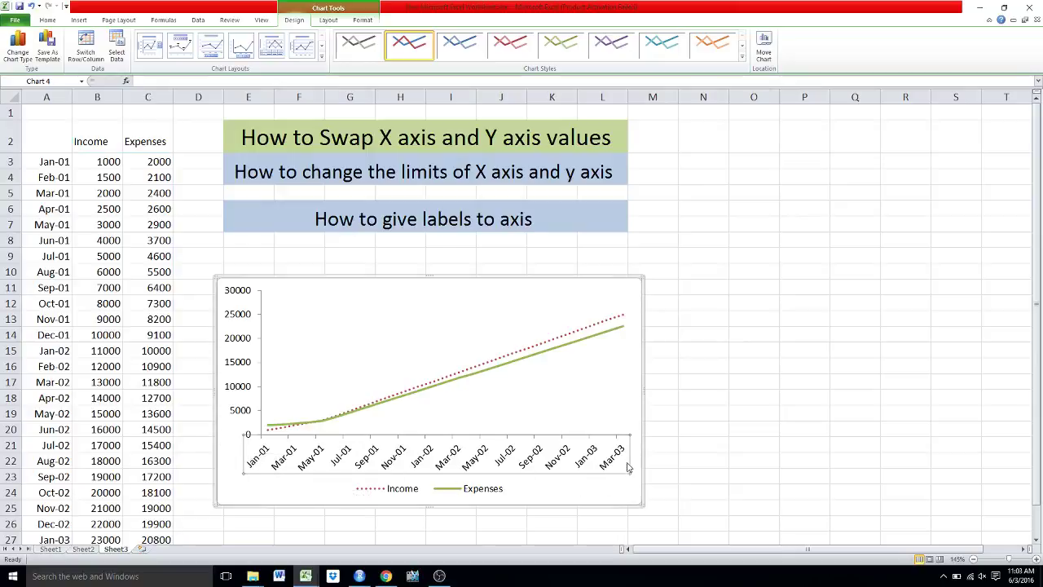
double_click(511, 468)
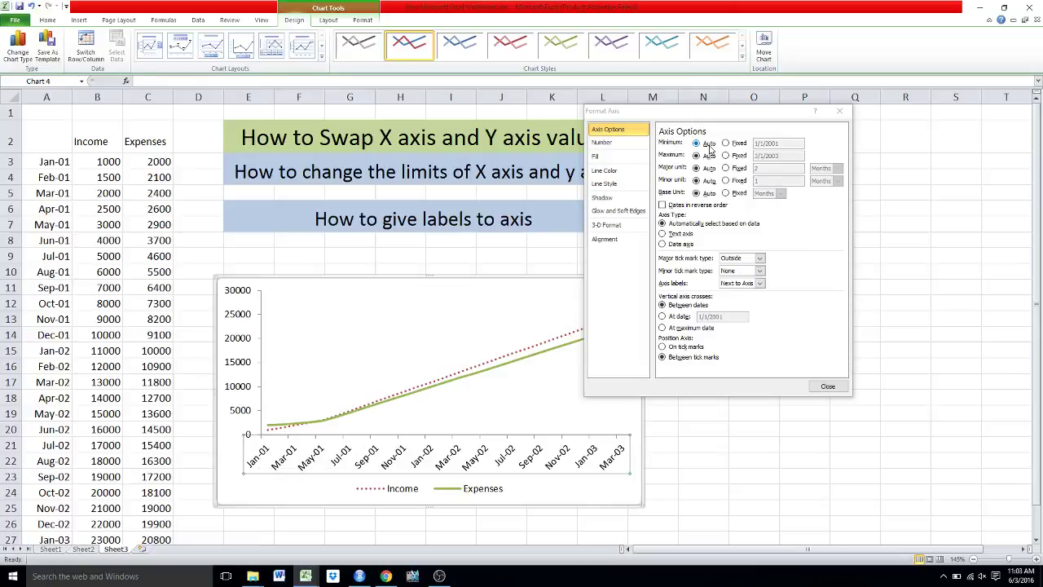
Switch the date axis minimum from automatic to a fixed date and apply it
left_click(70, 163)
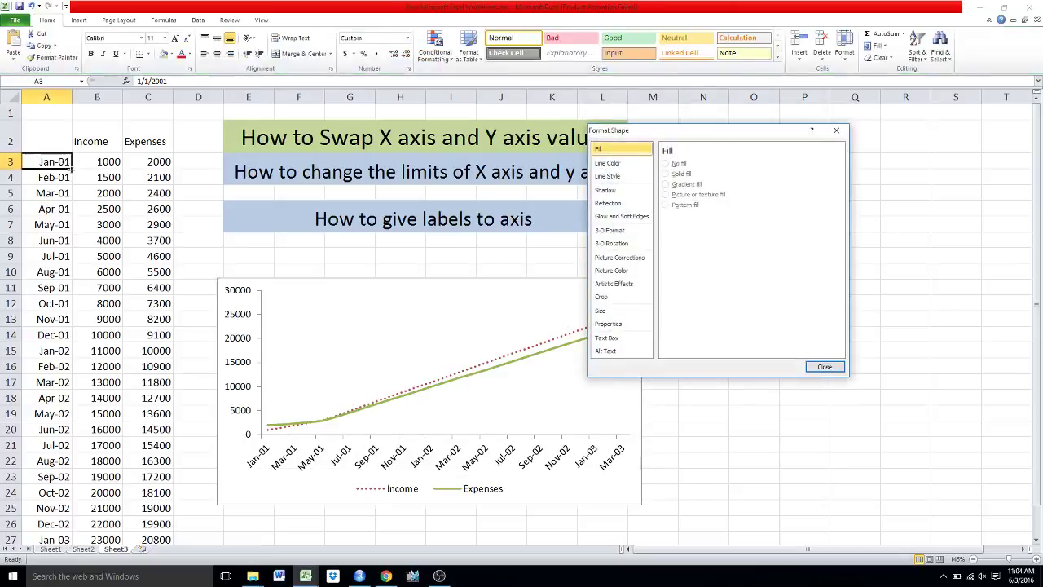
left_click(262, 461)
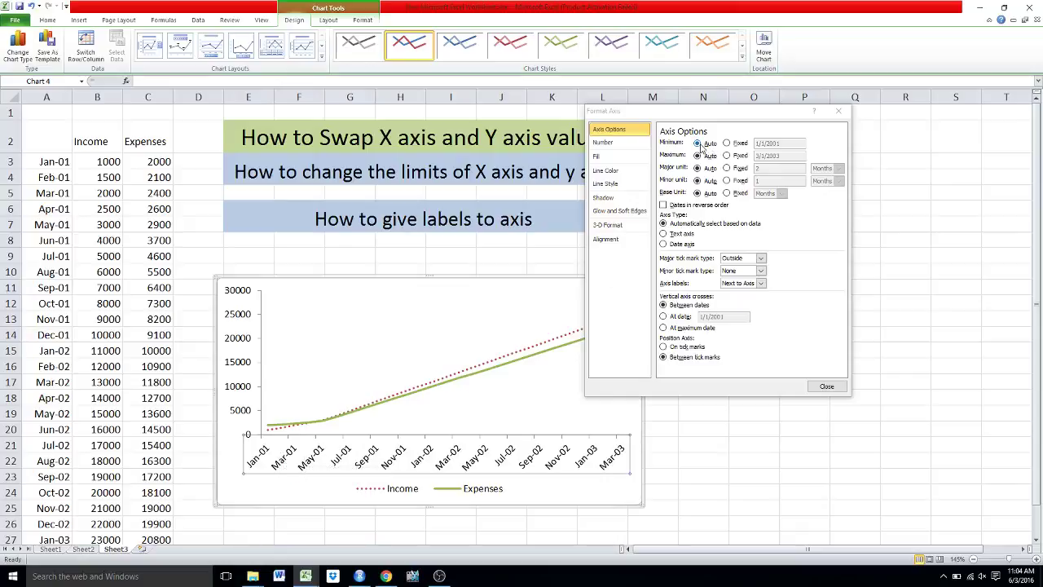
left_click(727, 143)
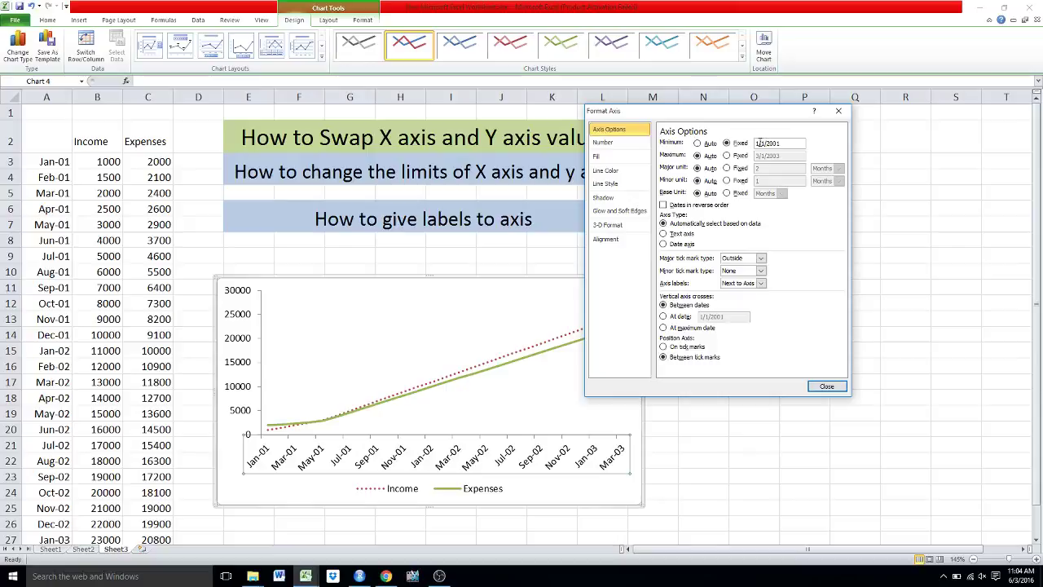
key("BackSpace")
type("3")
left_click(826, 386)
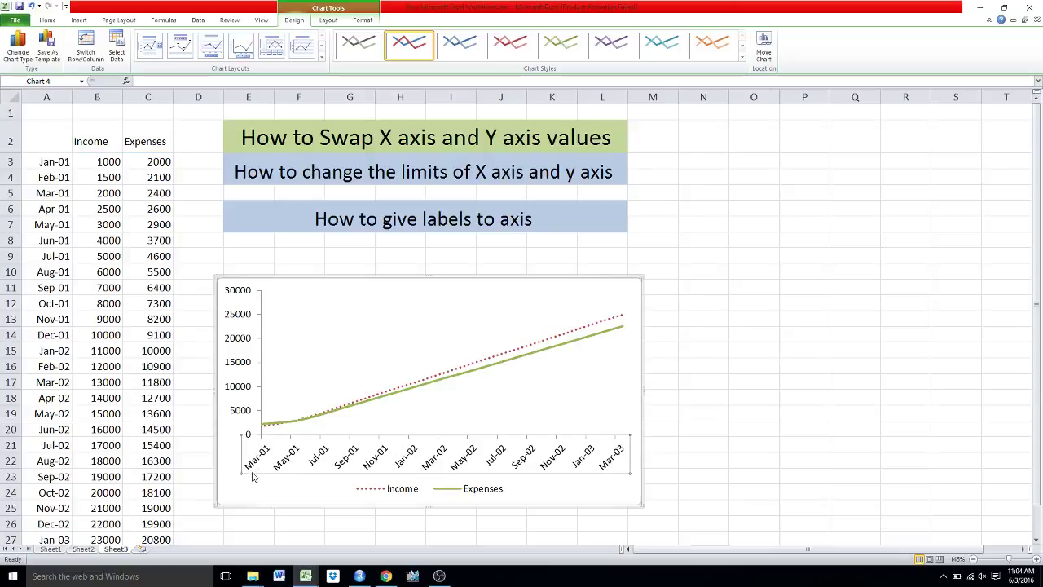
Set the fixed minimum to 1/1/2001 and fix the maximum at 3/1/2000
double_click(256, 474)
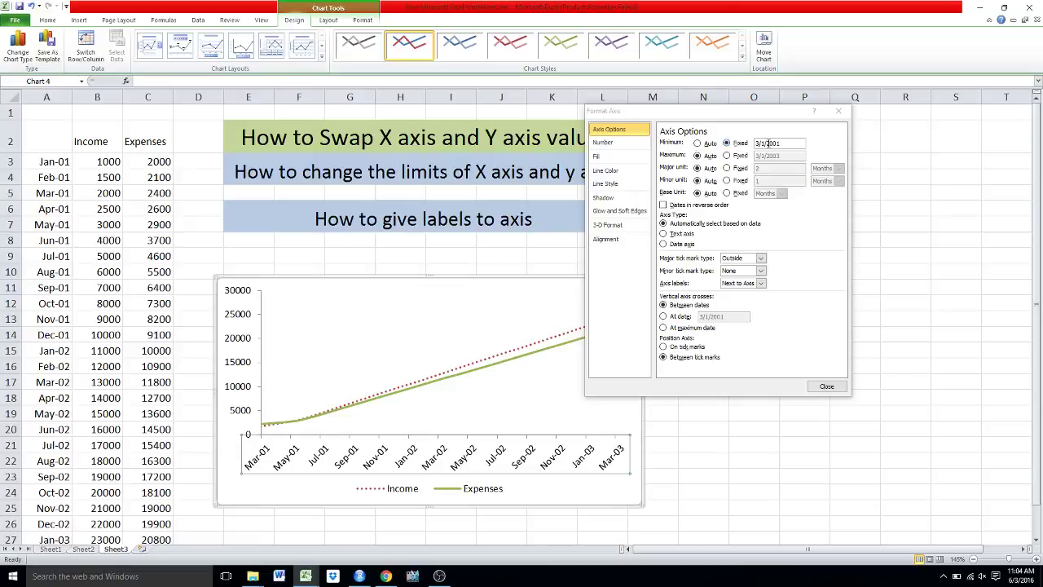
left_click(757, 144)
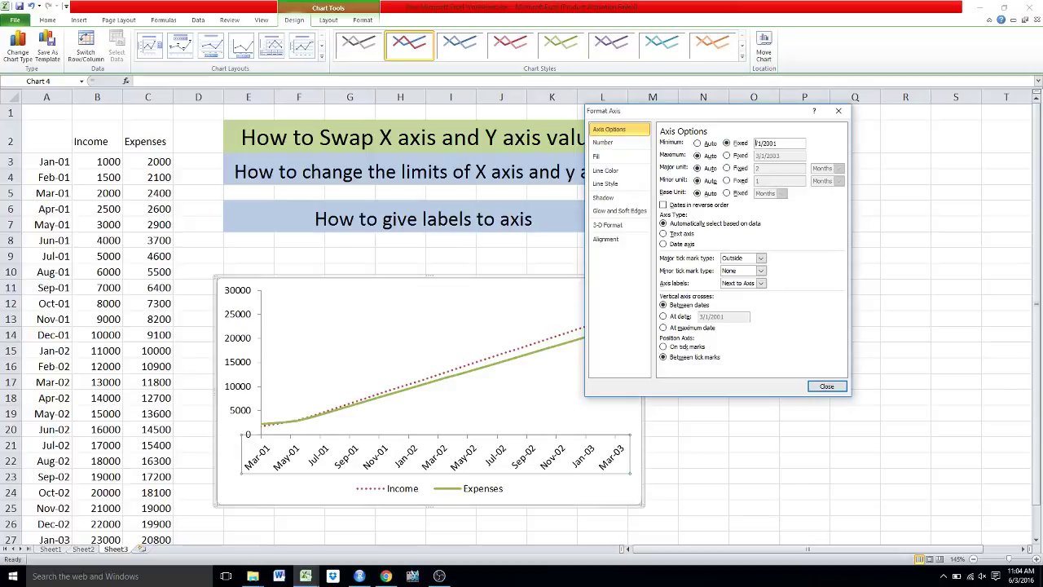
type("1")
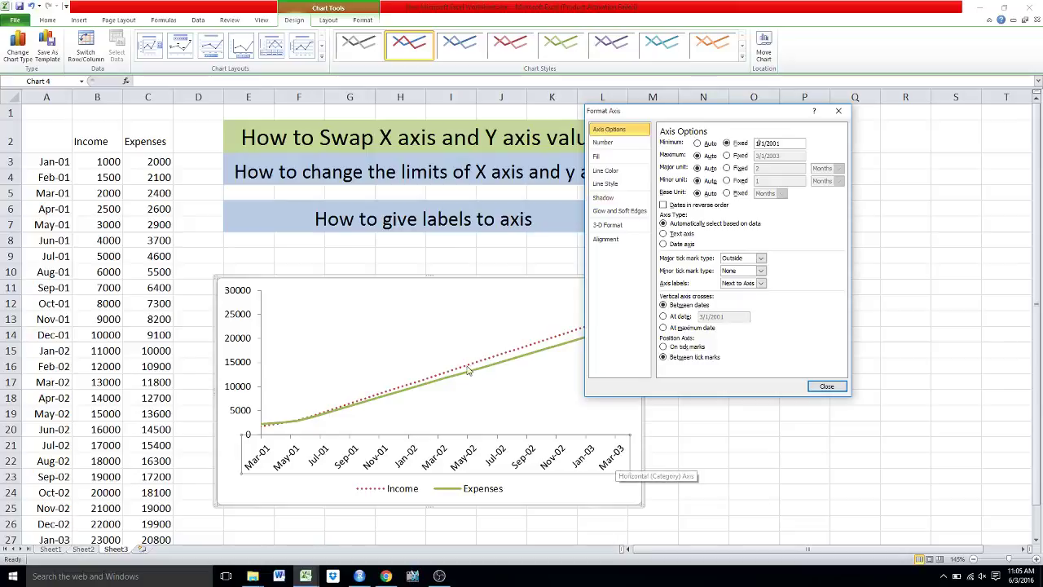
mouse_move(461, 375)
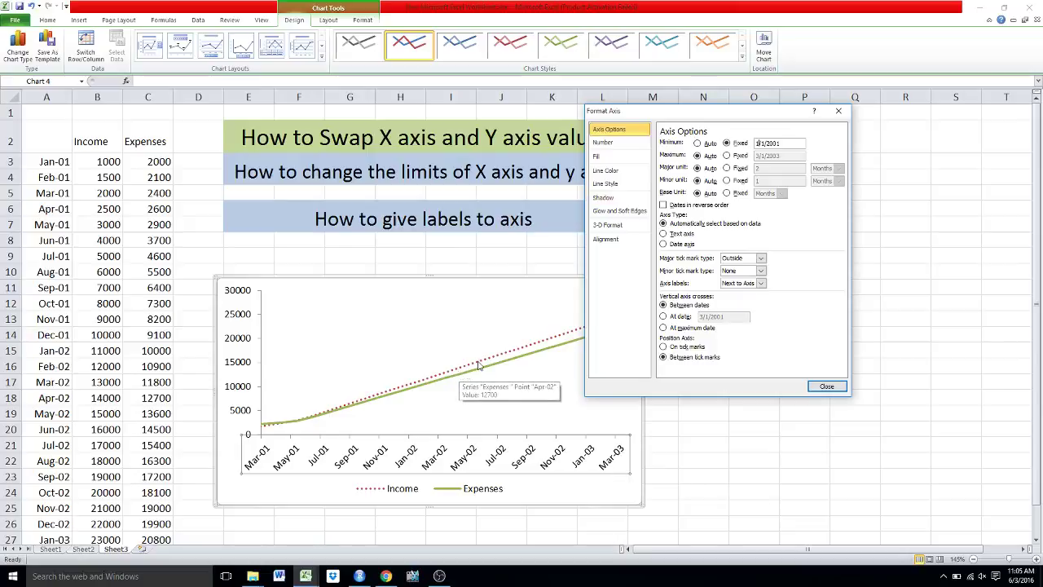
mouse_move(485, 361)
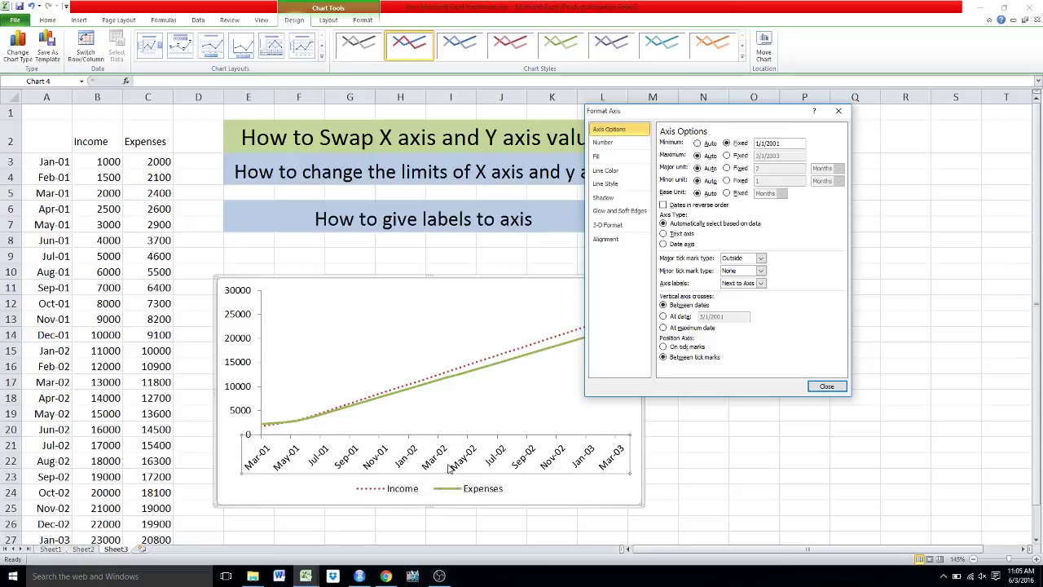
left_click(733, 156)
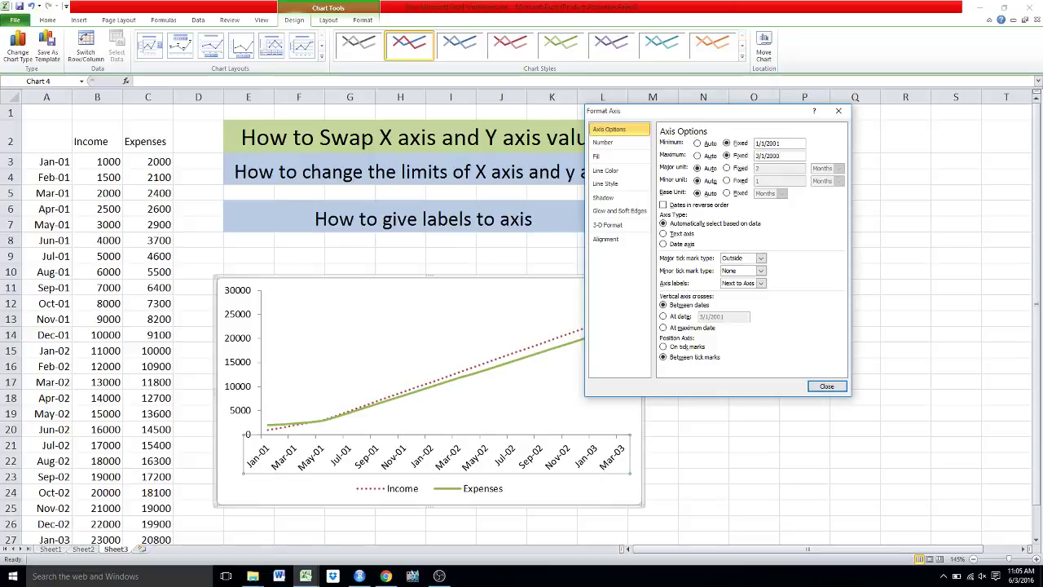
left_click(827, 386)
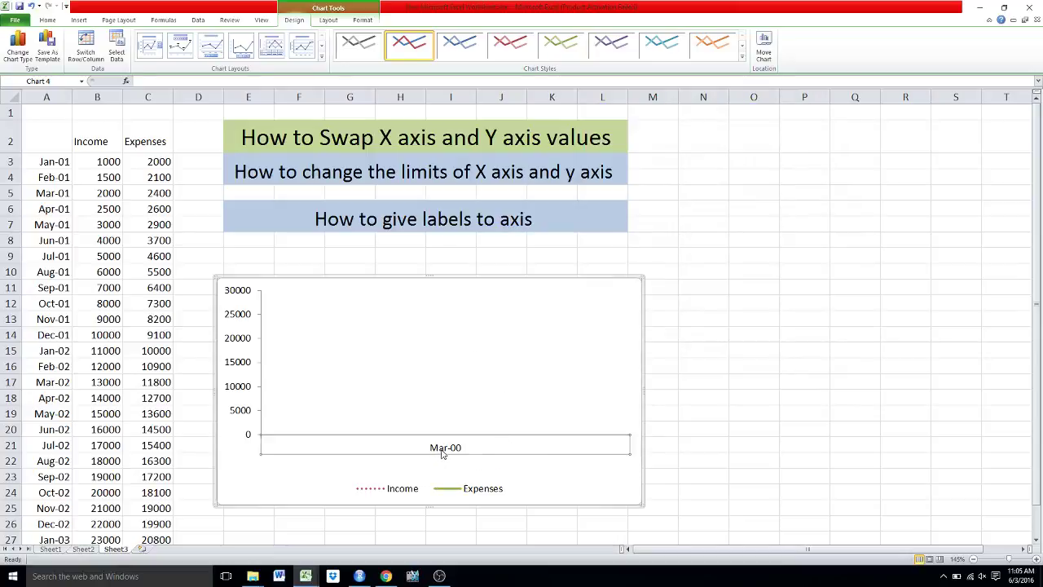
Return the date axis maximum to Auto so the Jan-01 to Mar-03 lines reappear
double_click(417, 448)
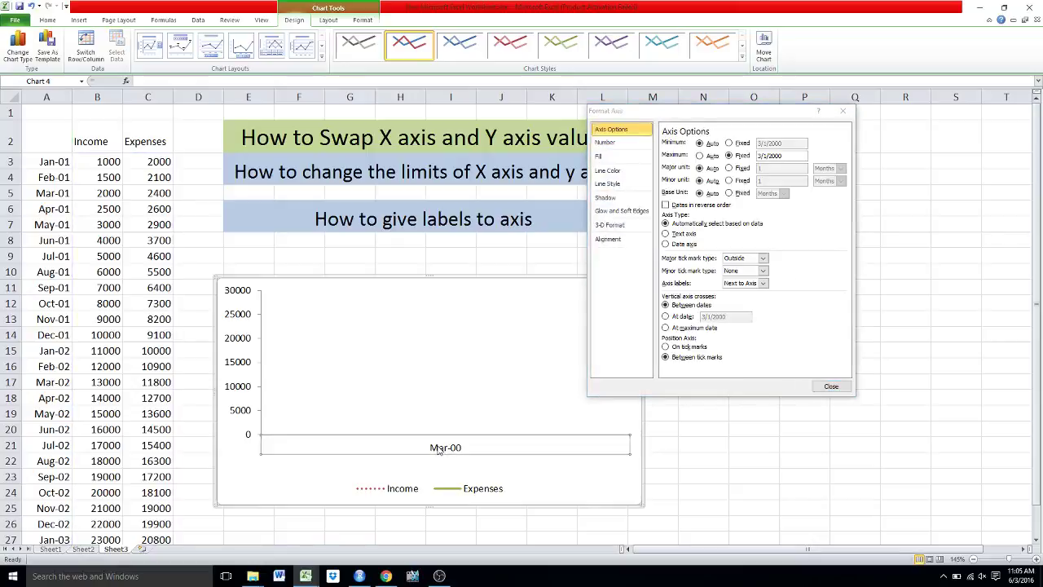
left_click(701, 156)
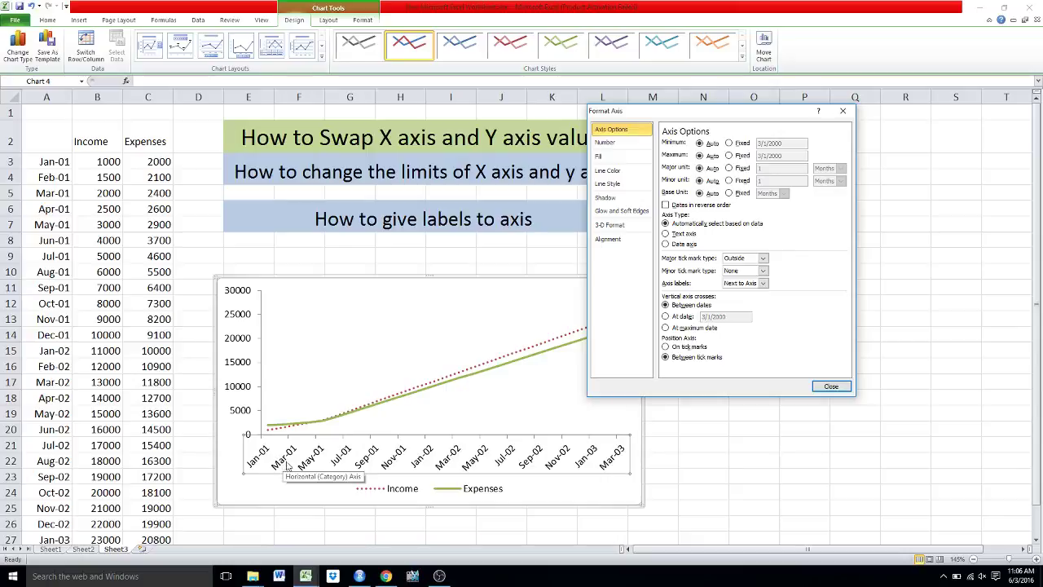
left_click(832, 387)
left_click(245, 346)
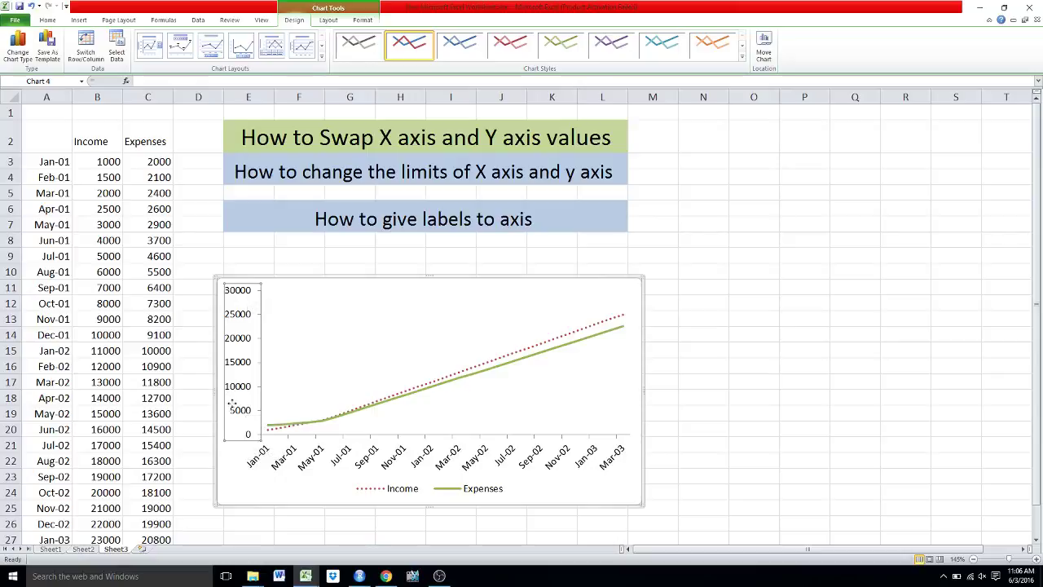
Fix the vertical axis minimum at 5000 instead of automatic 0
left_click(232, 407)
double_click(236, 392)
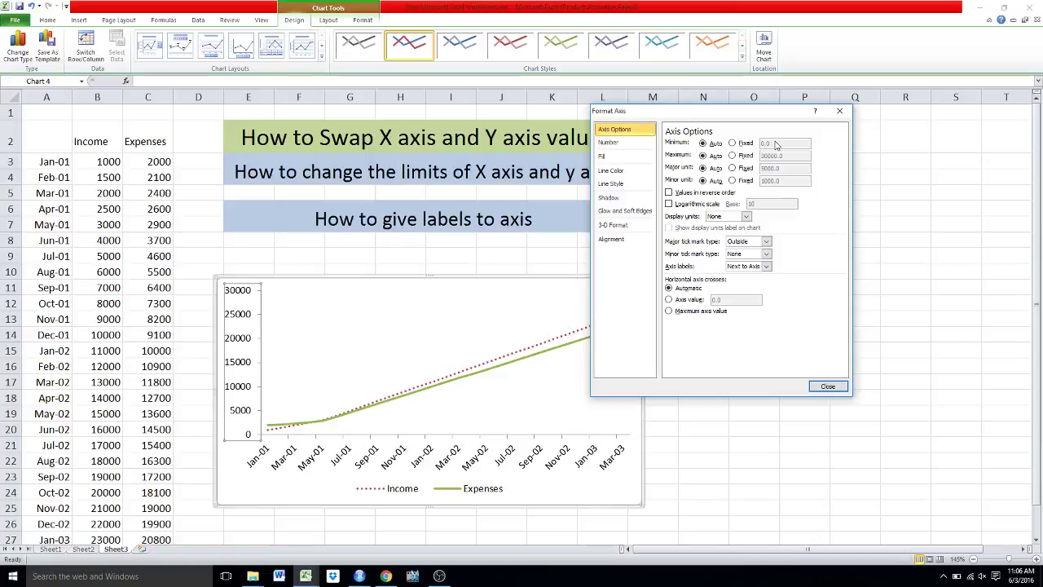
left_click(741, 142)
type("5000")
left_click(828, 386)
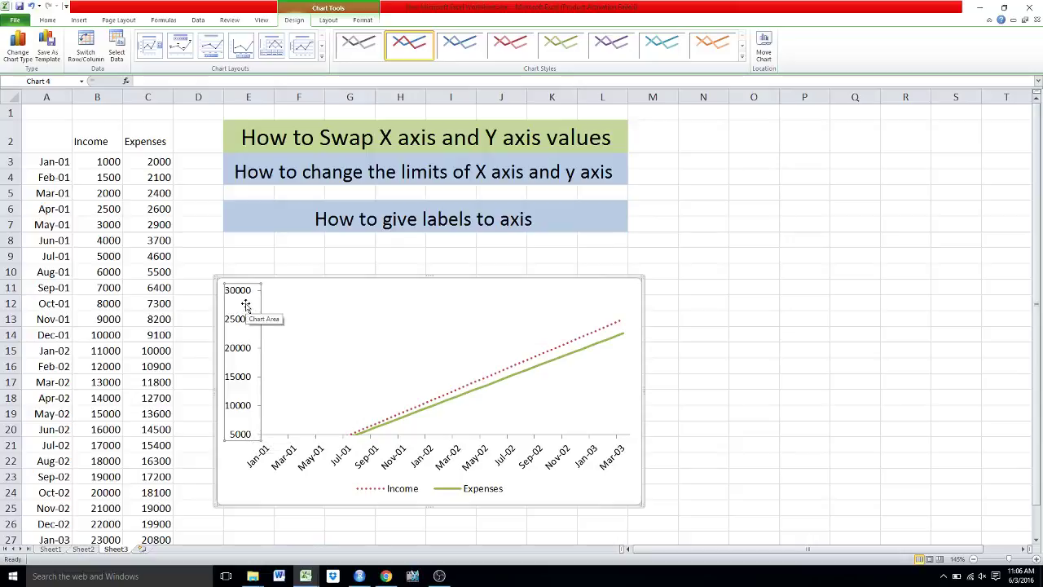
Set the vertical axis minimum back to Auto and fix its maximum at 50000
double_click(245, 304)
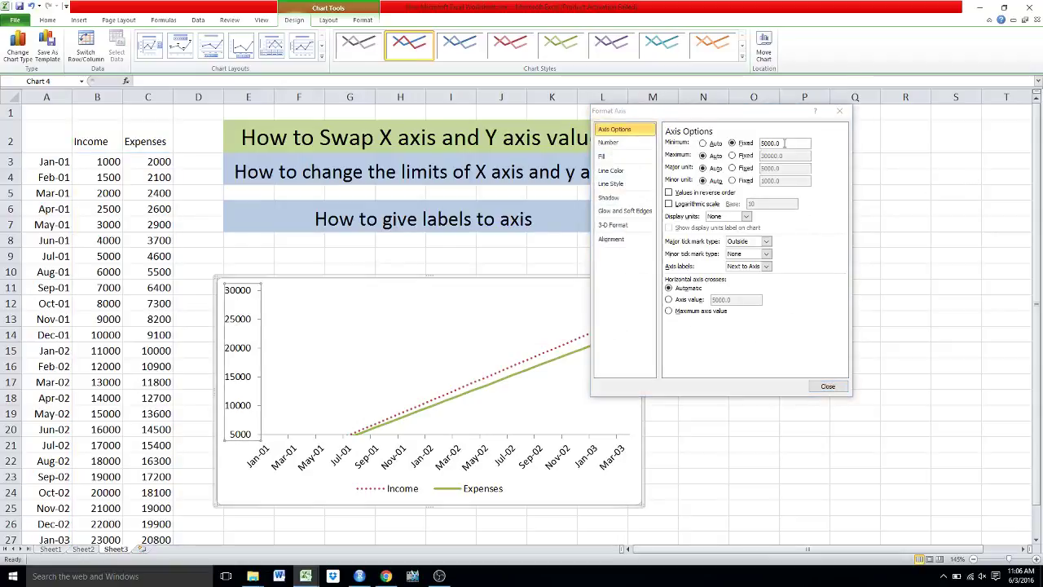
left_click(713, 143)
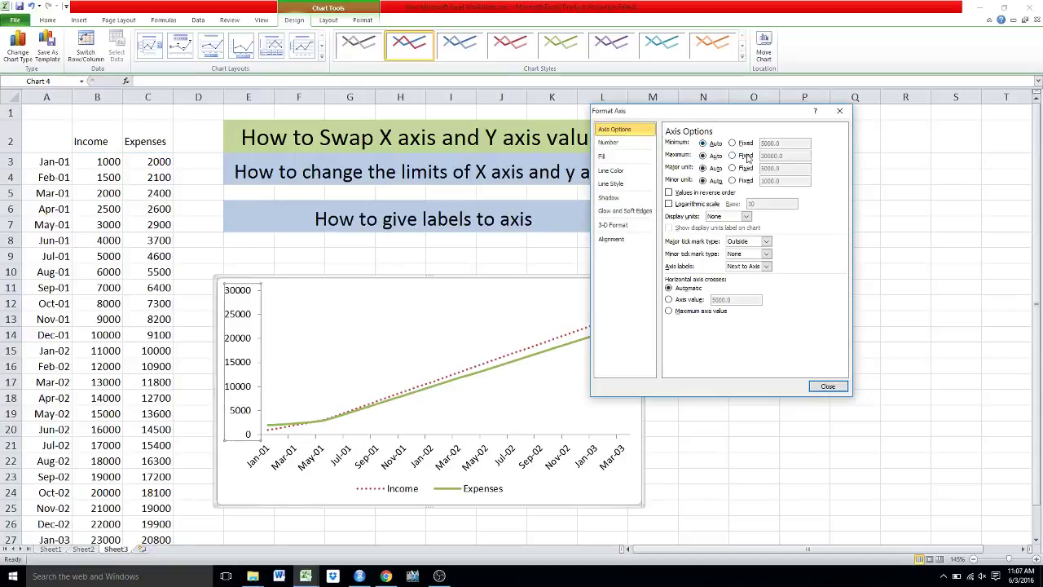
left_click(746, 156)
key("BackSpace")
key("BackSpace")
key("BackSpace")
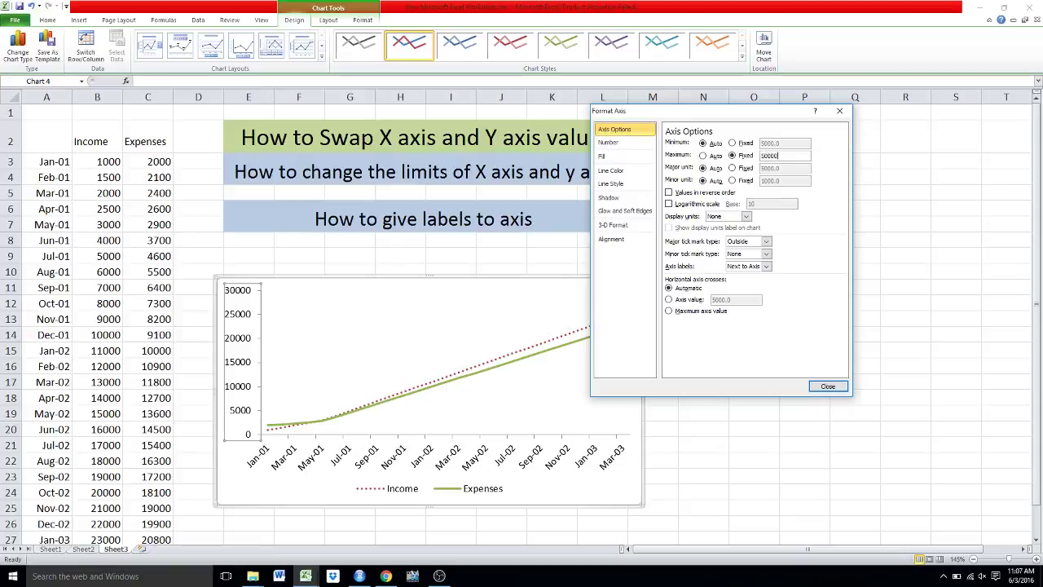
left_click(841, 388)
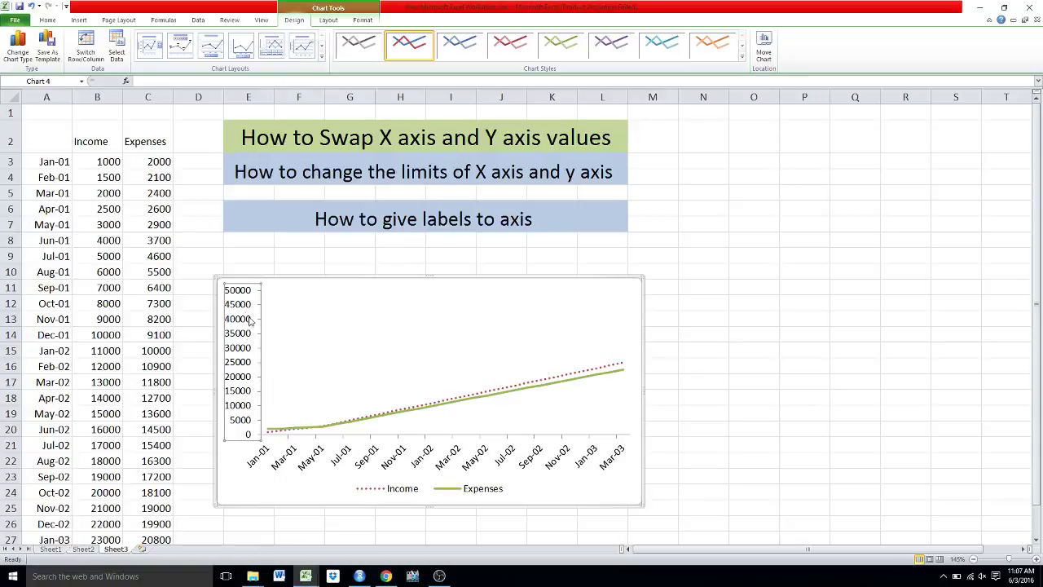
Fix the vertical axis major unit at 10000, replacing 5000
double_click(248, 320)
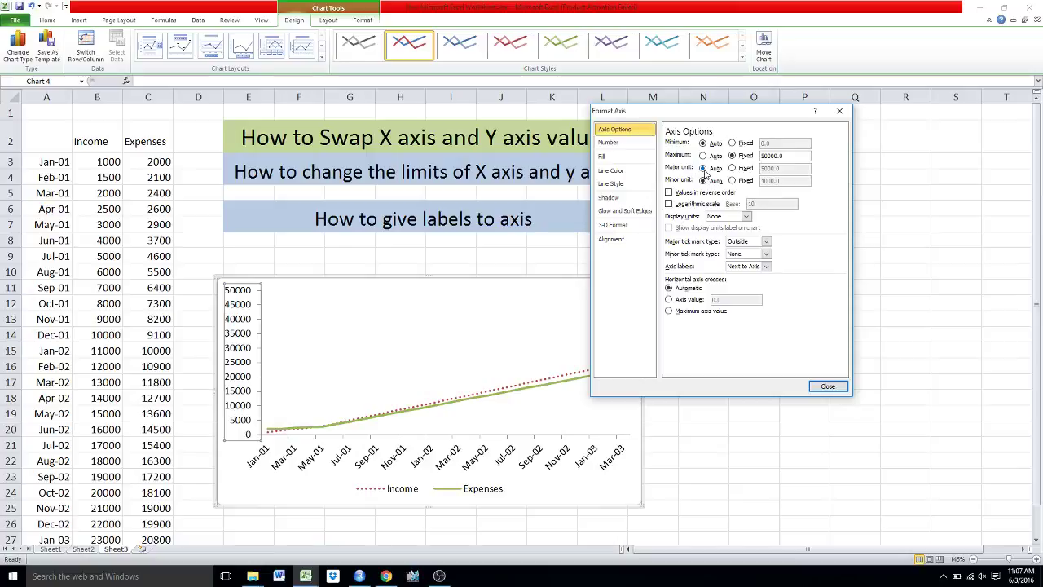
left_click(733, 168)
left_click_drag(784, 169, 757, 174)
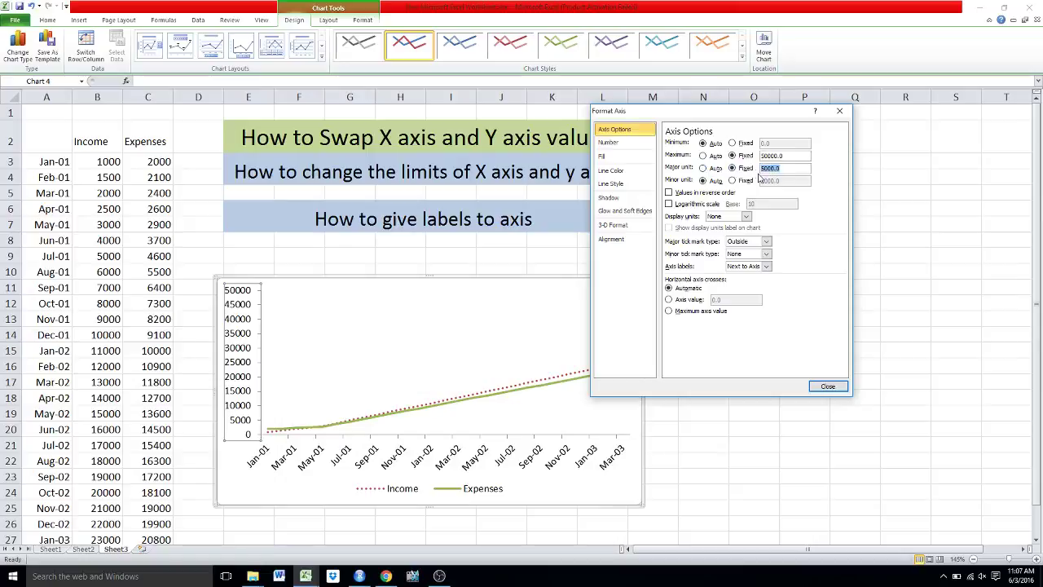
type("10")
left_click(828, 387)
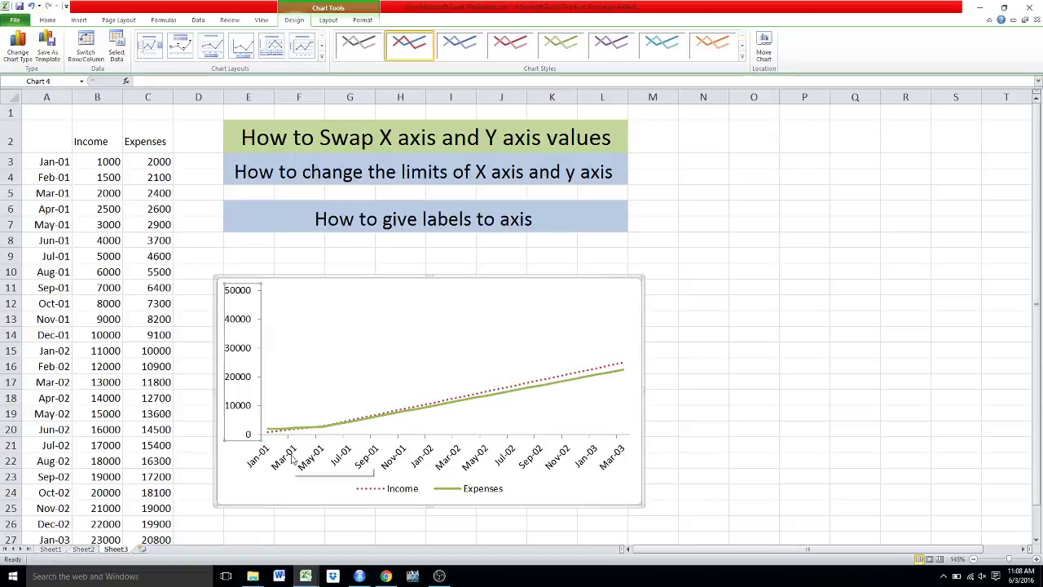
Fix the date axis major unit at 4 months, labelling Jan-01, May-01, Sep-01 onward
left_click(295, 461)
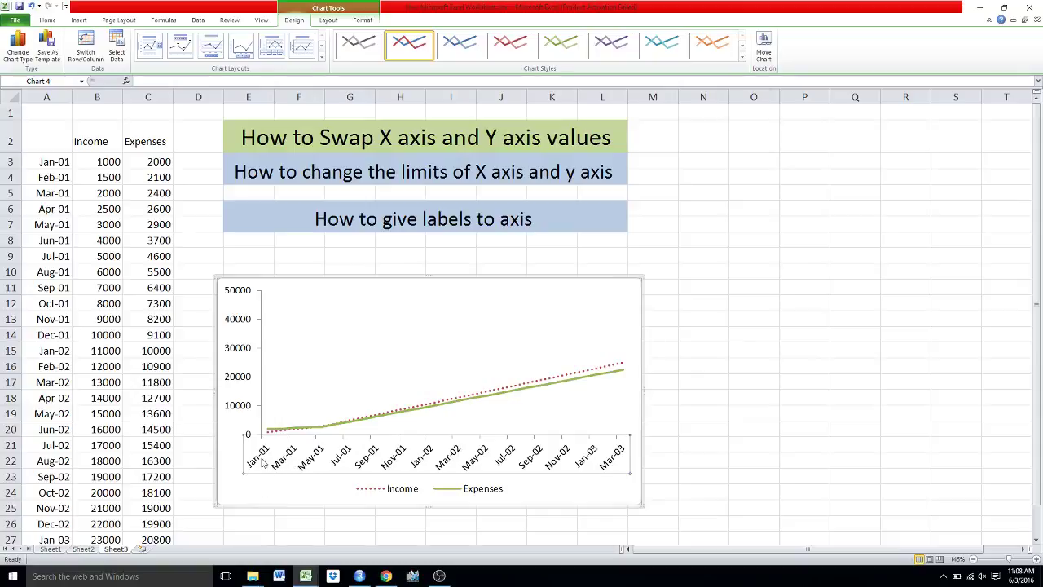
left_click(300, 491)
double_click(304, 466)
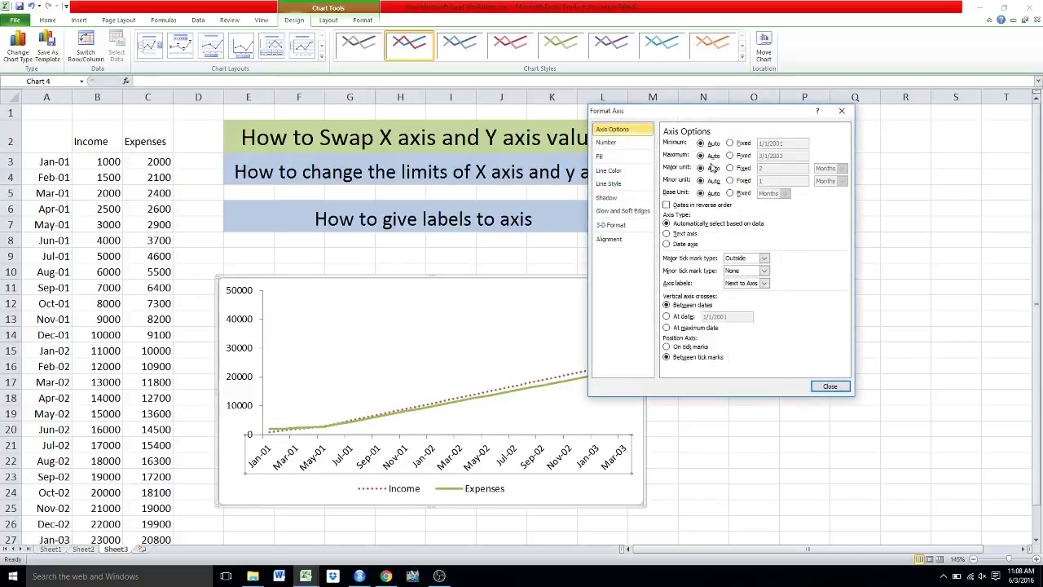
left_click(741, 167)
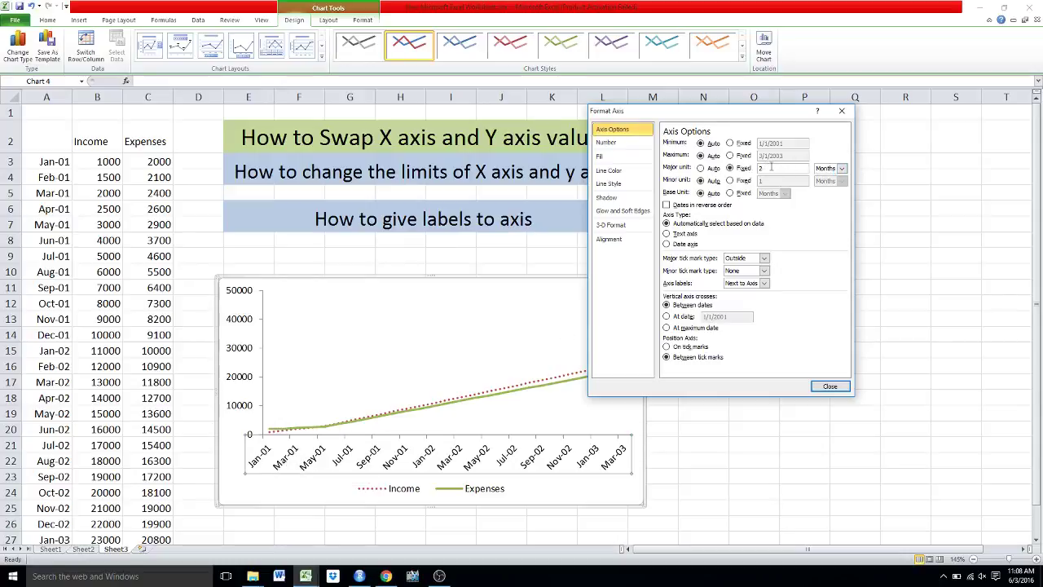
key("BackSpace")
left_click(829, 387)
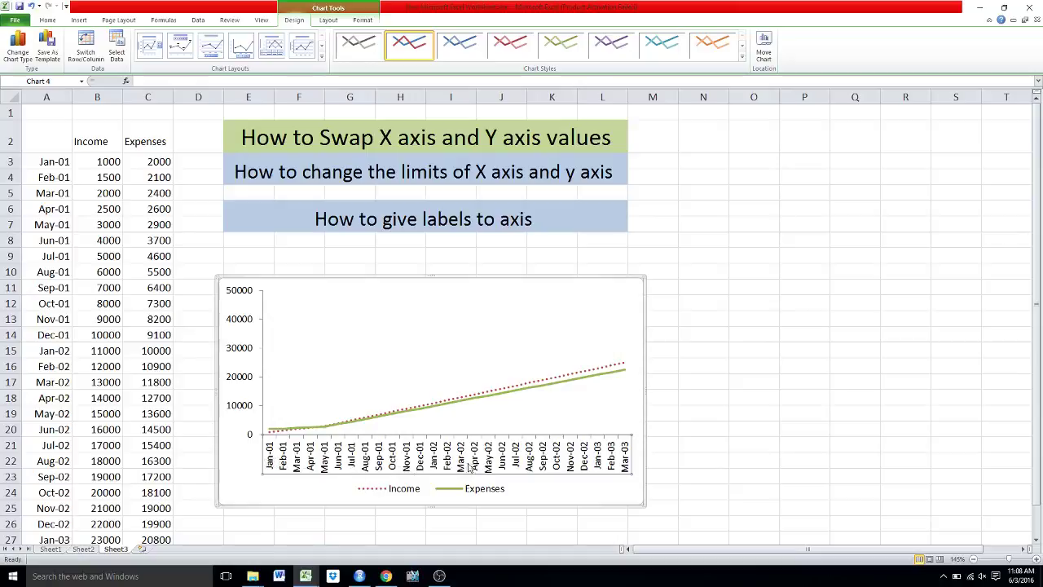
double_click(336, 461)
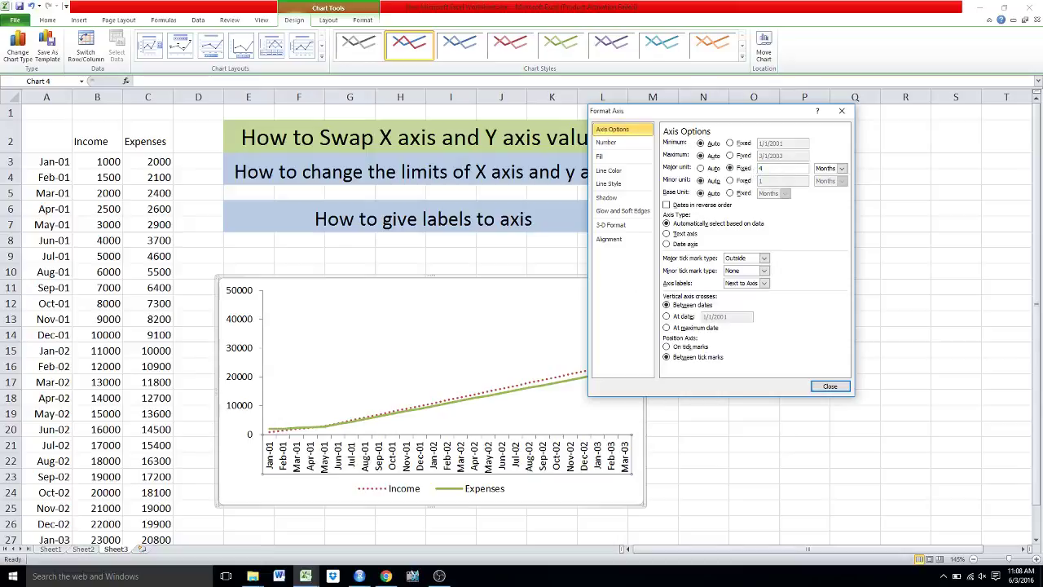
left_click(830, 387)
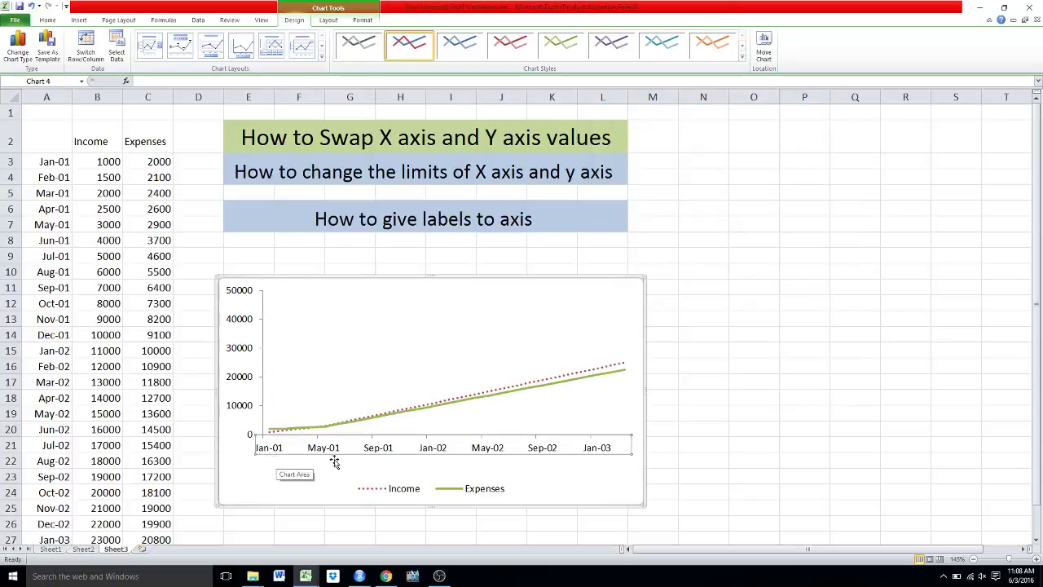
left_click(704, 429)
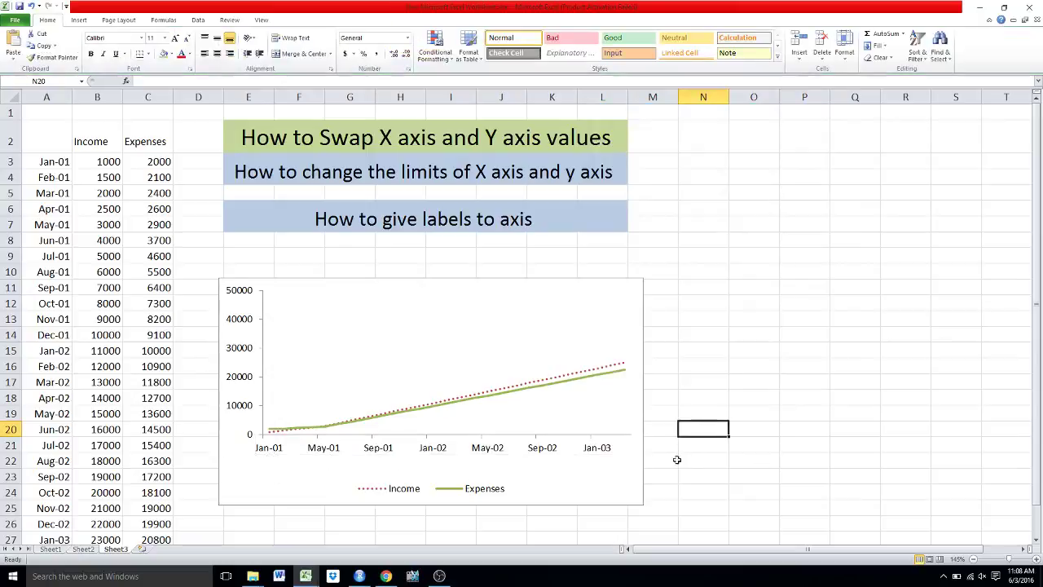
left_click(403, 215)
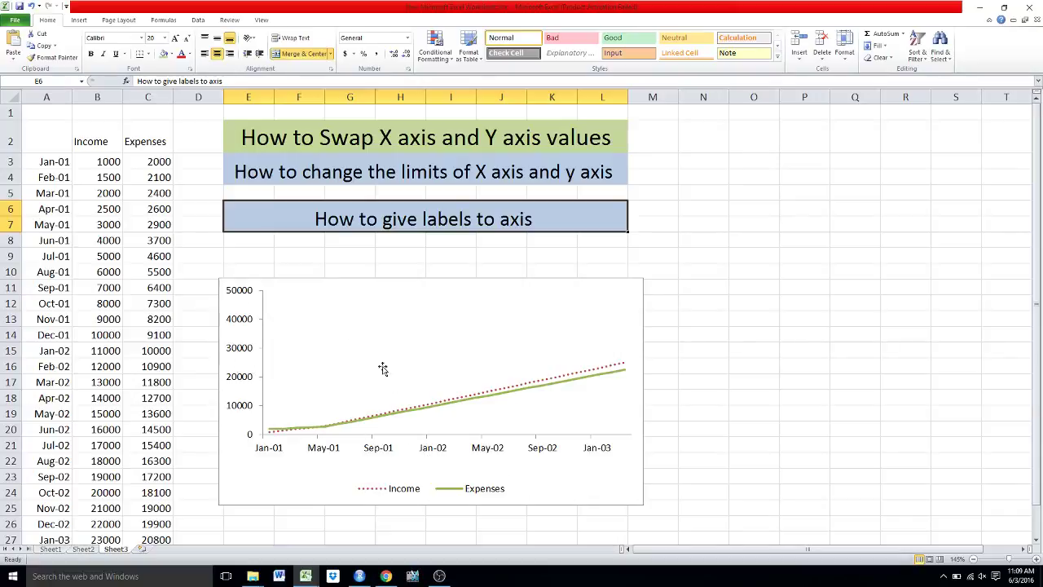
left_click(403, 352)
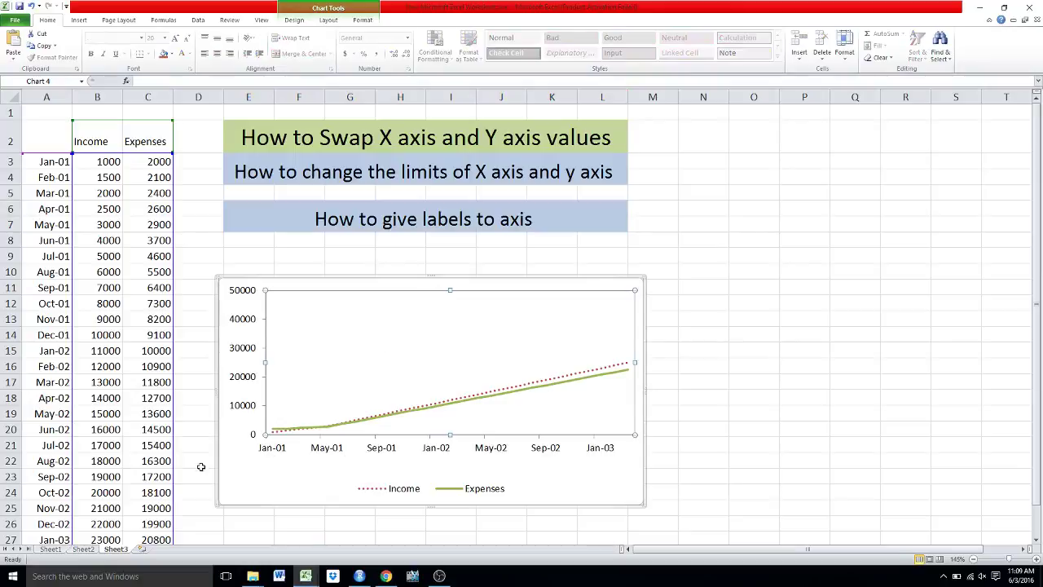
Apply a chart layout that adds axis titles and drop lines
left_click(249, 478)
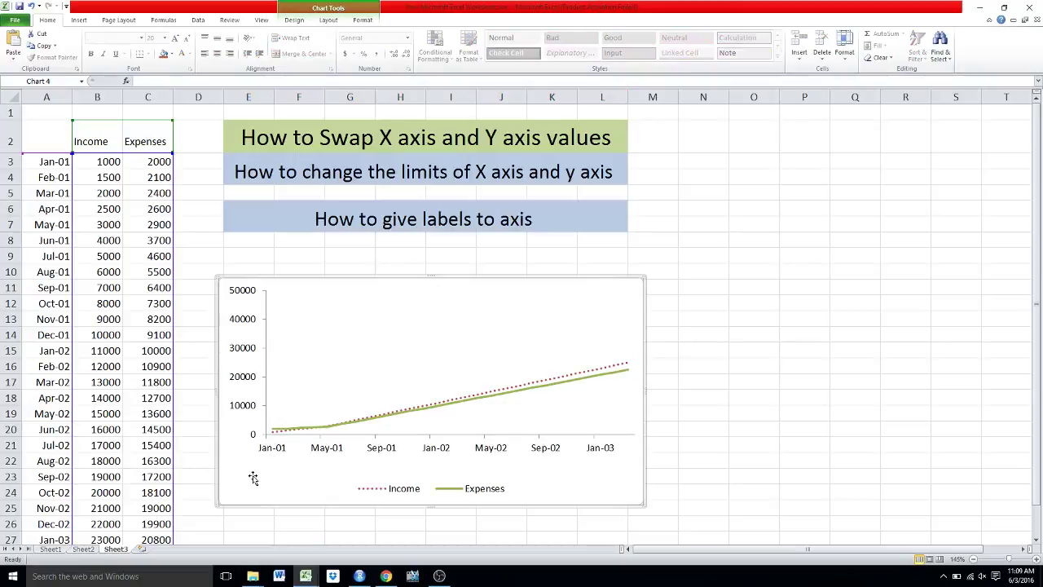
left_click(318, 8)
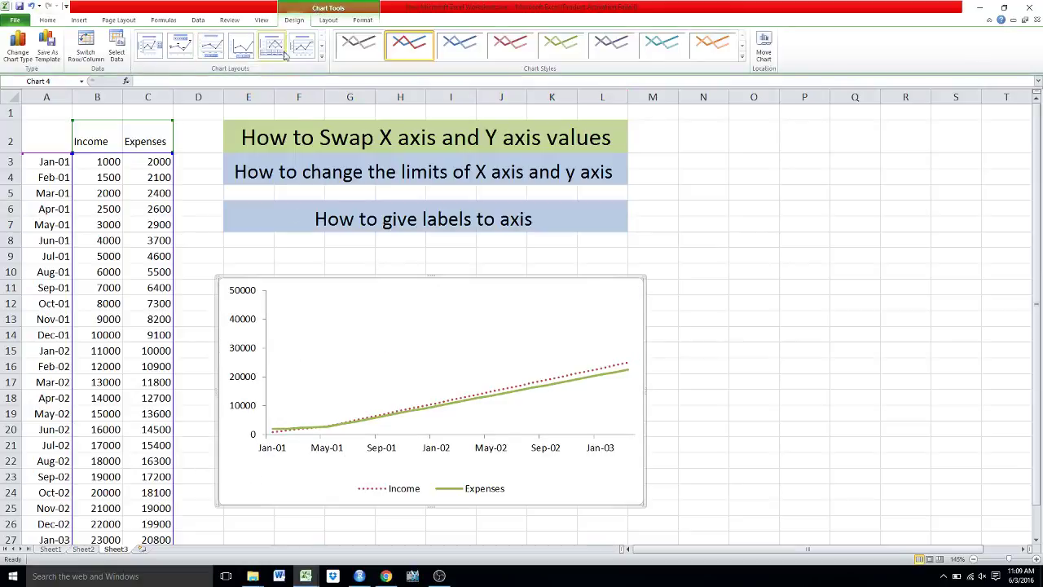
left_click(322, 55)
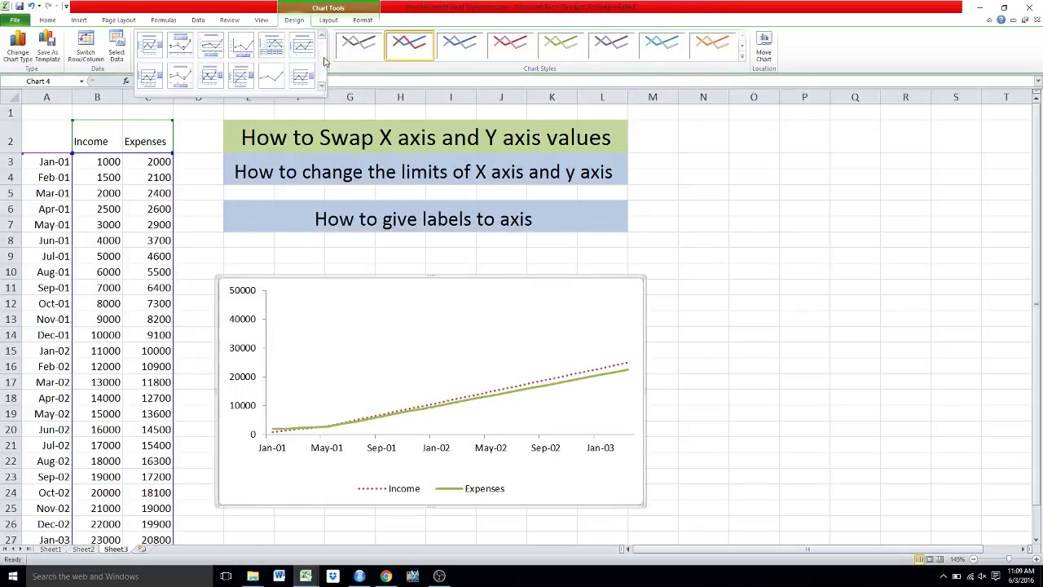
left_click(149, 79)
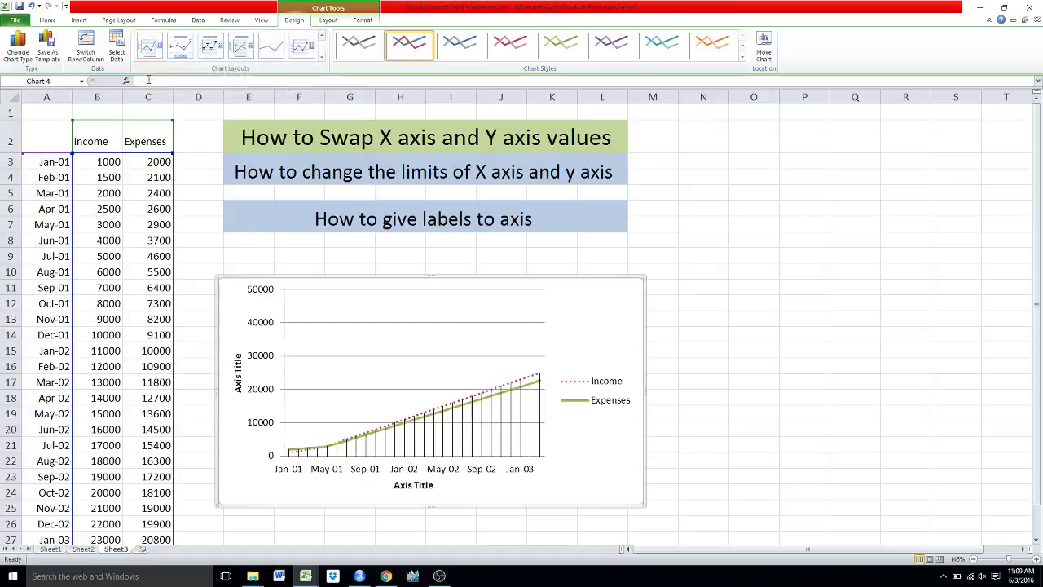
Keep the legend at the bottom and delete the horizontal gridlines
double_click(595, 402)
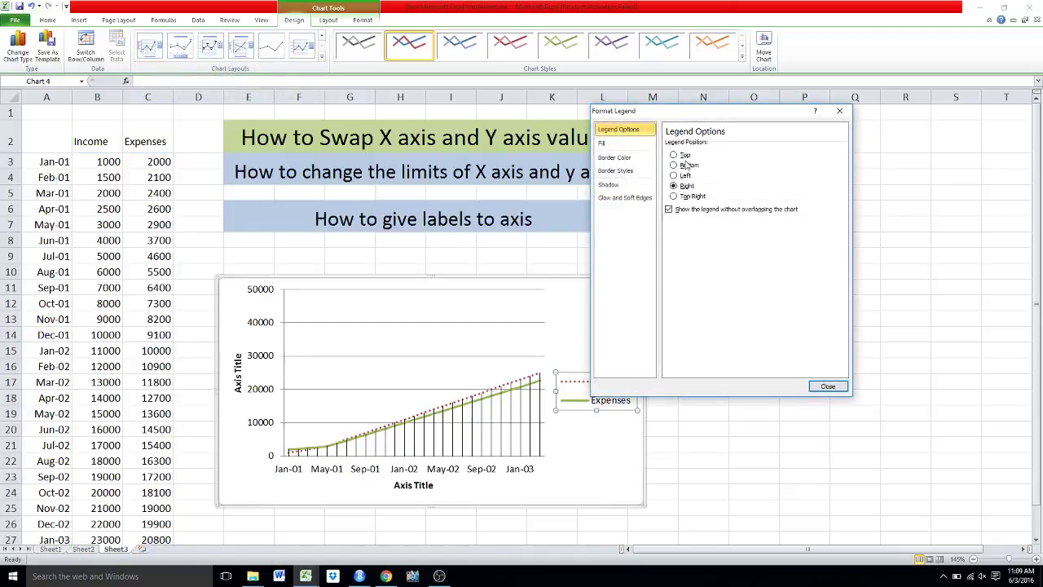
left_click(827, 386)
left_click(481, 348)
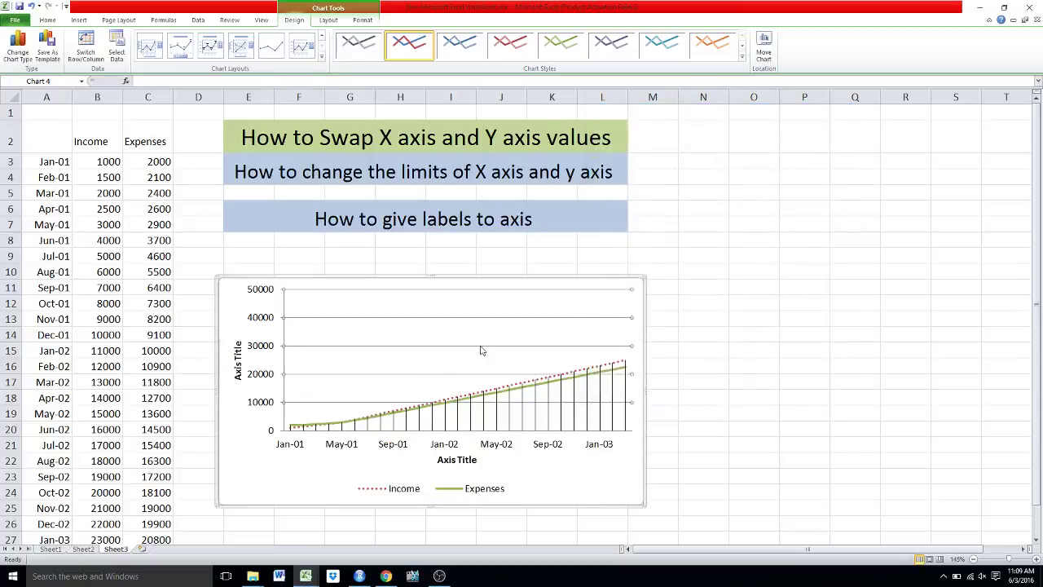
key("Delete")
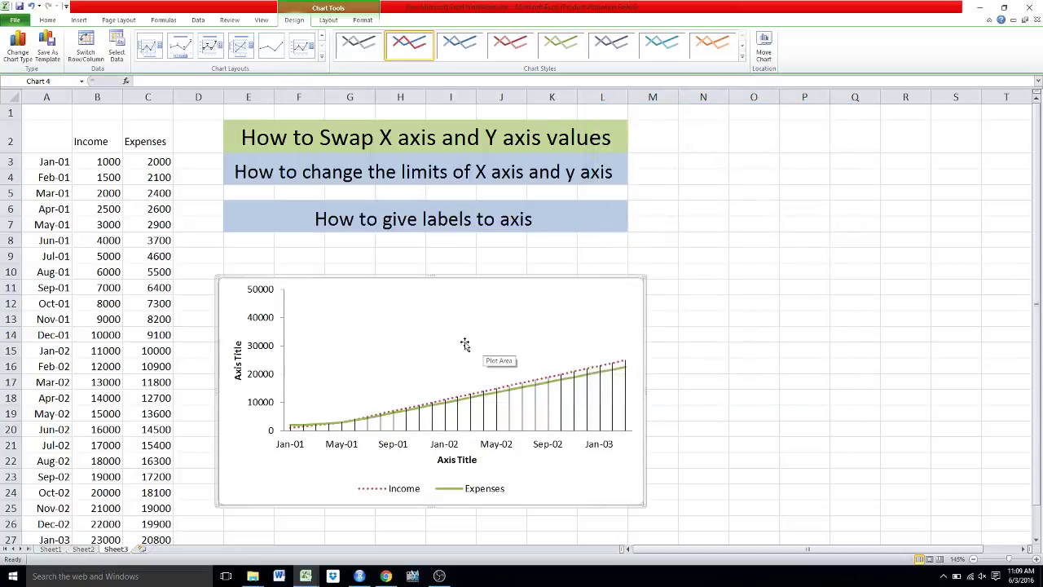
Retitle the vertical axis 'Income & Expenses'
left_click(238, 367)
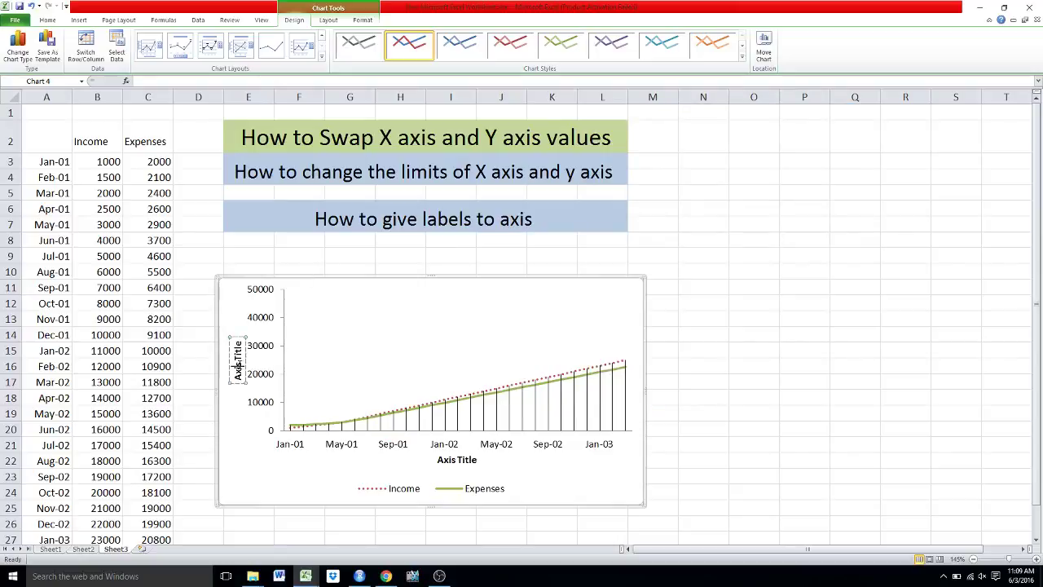
key("BackSpace")
key("BackSpace")
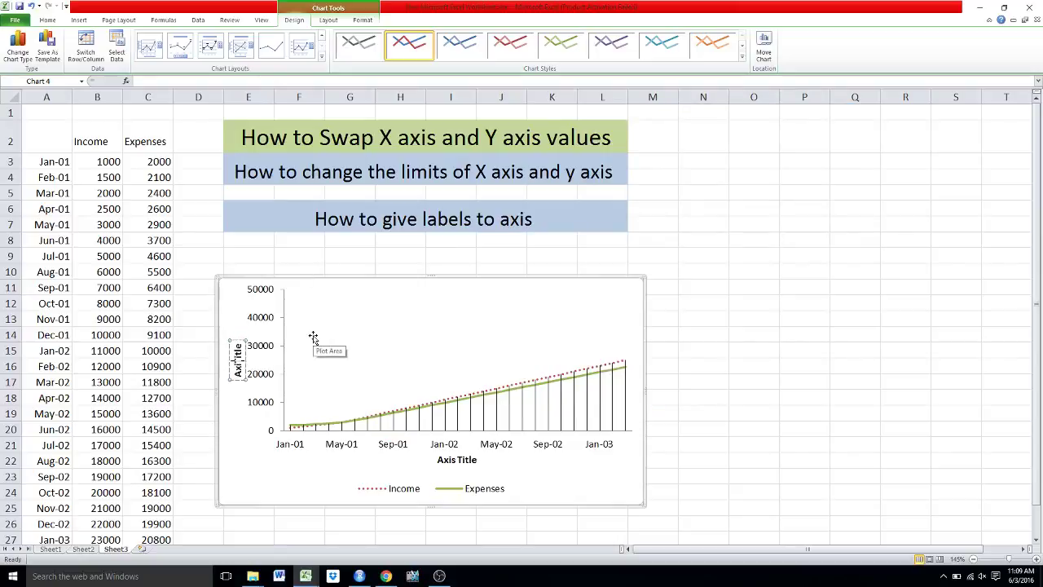
key("BackSpace")
key("BackSpace")
key("BackSpace")
key("BackSpace")
key("BackSpace")
key("BackSpace")
key("BackSpace")
key("BackSpace")
type("Amount")
type("Inco")
type("me")
type(" &")
type(" In")
key("BackSpace")
key("BackSpace")
type("Expen")
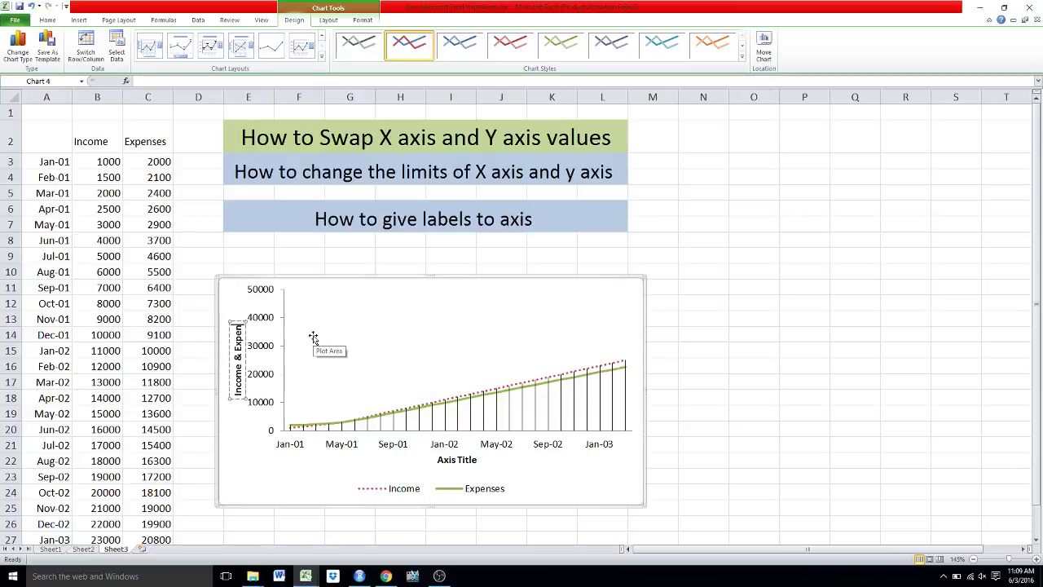
type("ses")
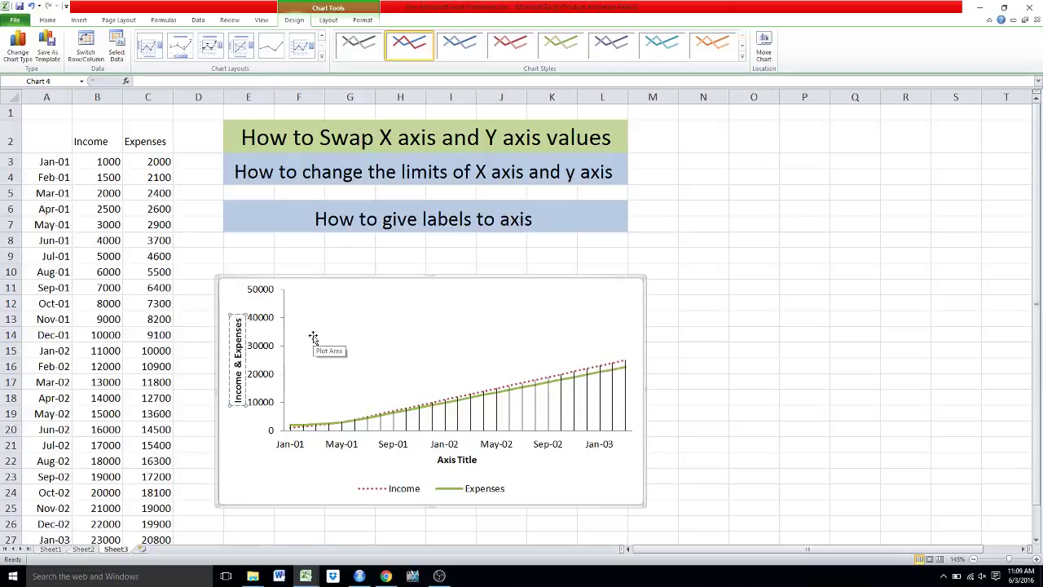
Clear the horizontal axis title placeholder and begin typing 'Time P'
left_click(457, 460)
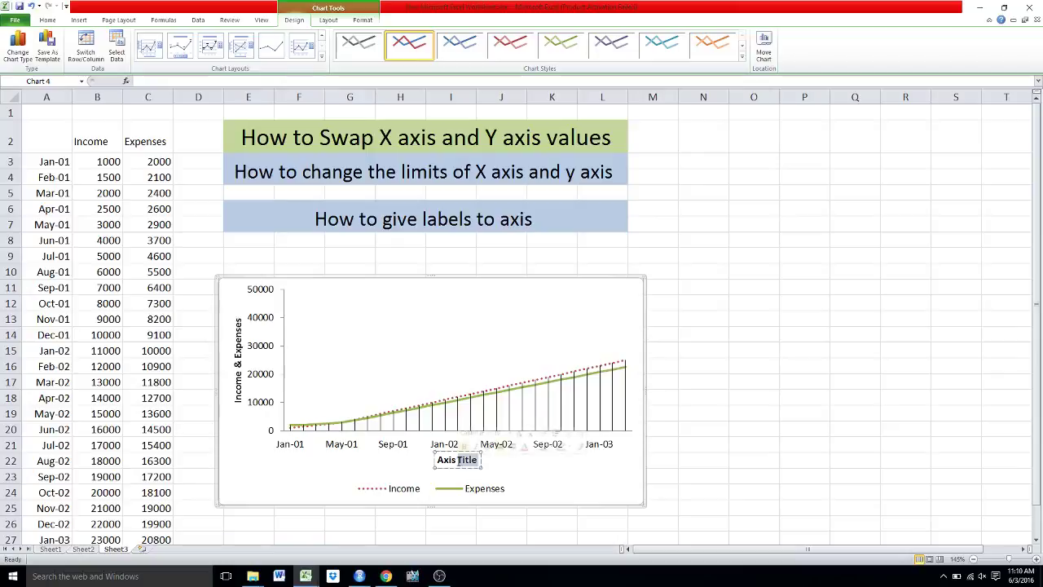
key("BackSpace")
key("BackSpace")
key("BackSpace")
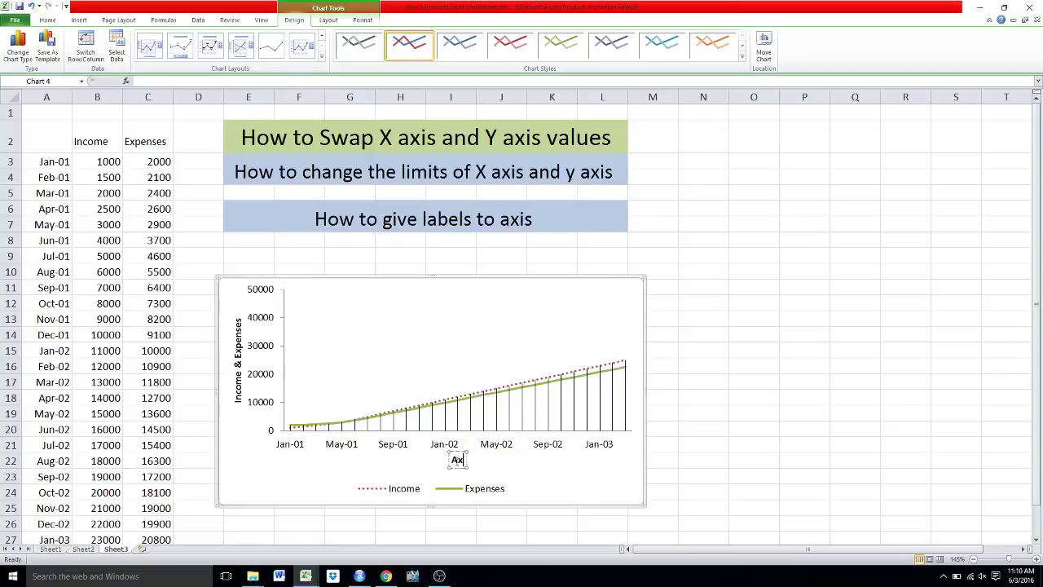
key("BackSpace")
key("BackSpace")
type("T")
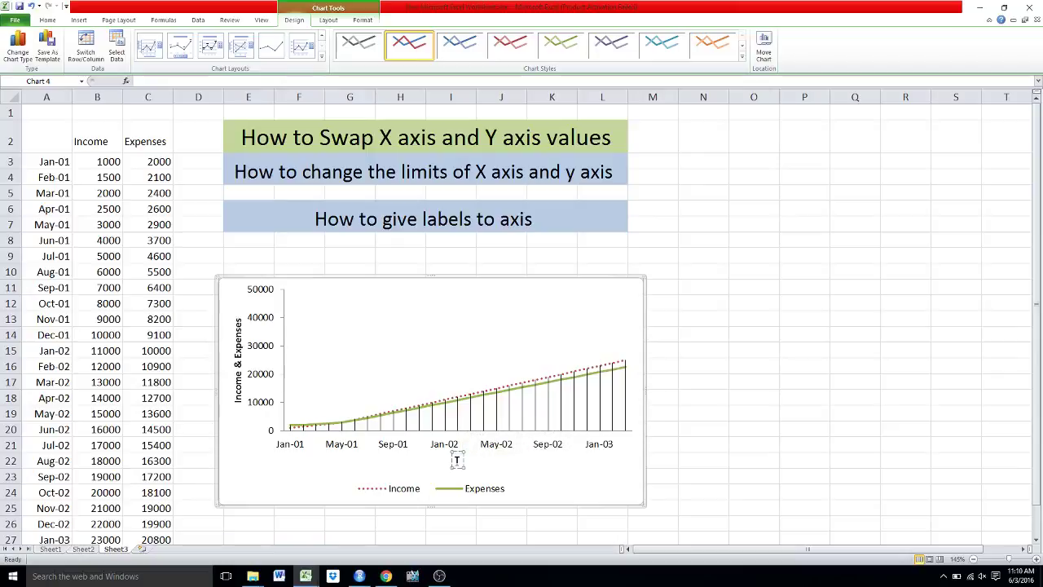